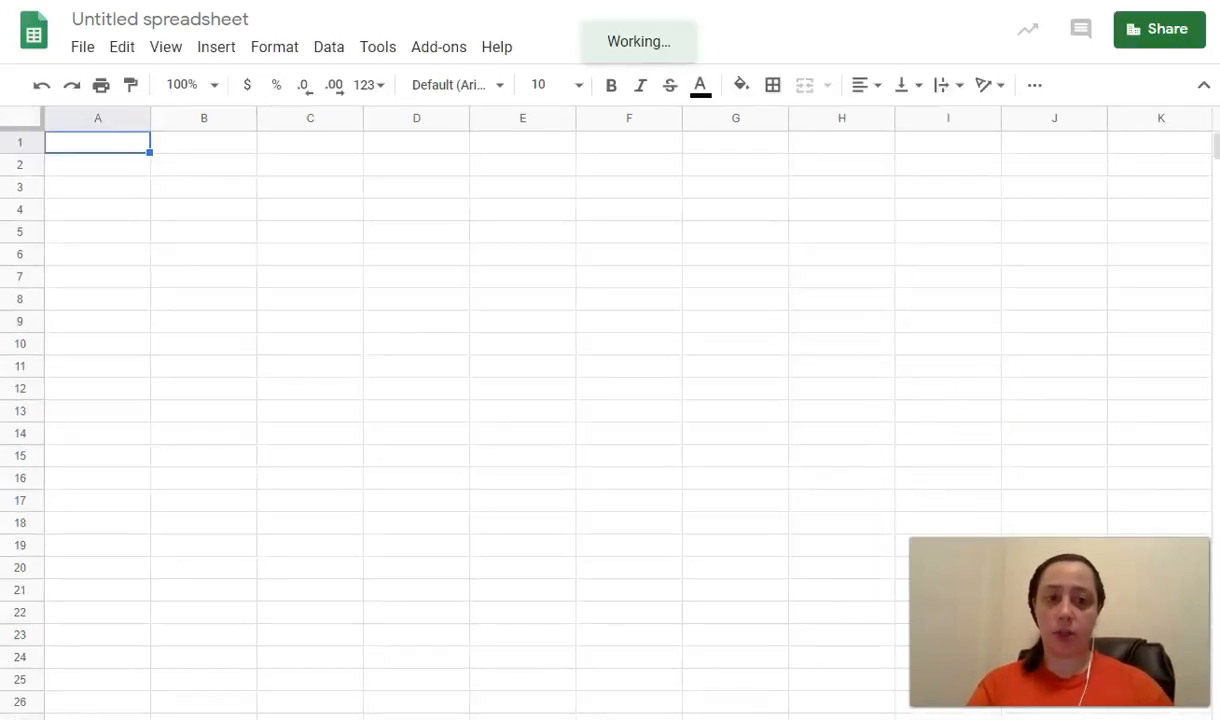
Rename the untitled spreadsheet with the teacher's name followed by Lesson 3.1.
click(229, 18)
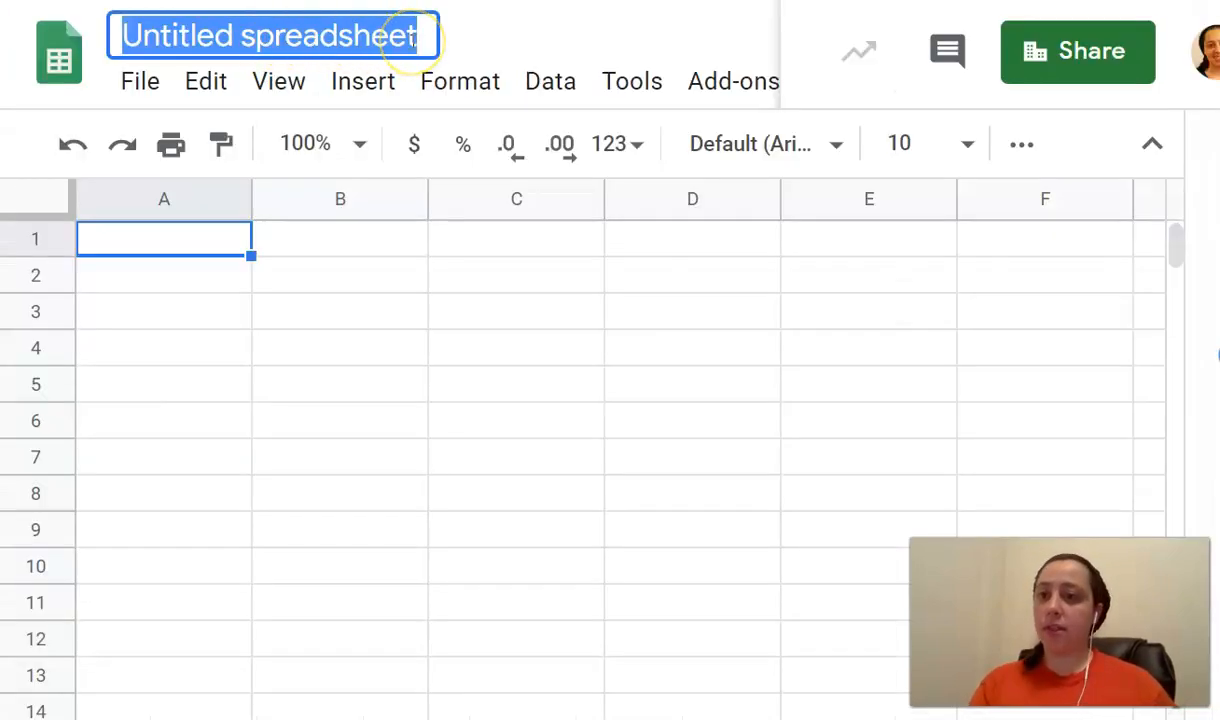
text(M)
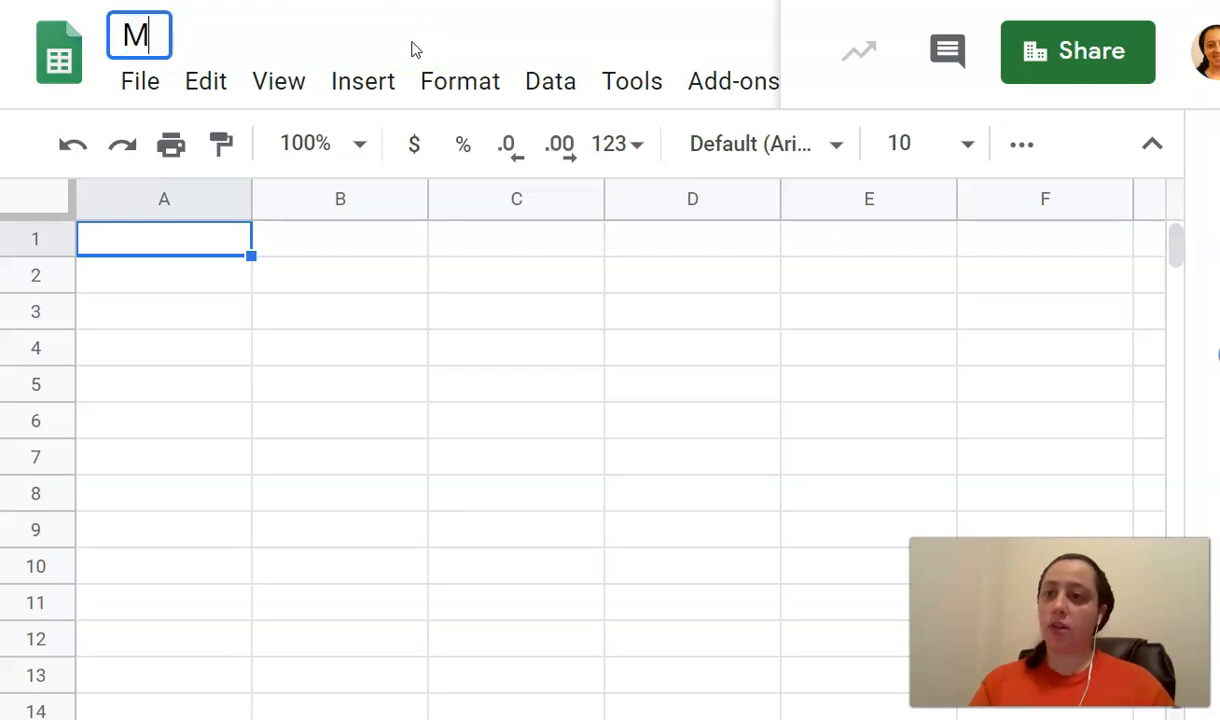
text(s. Battat)
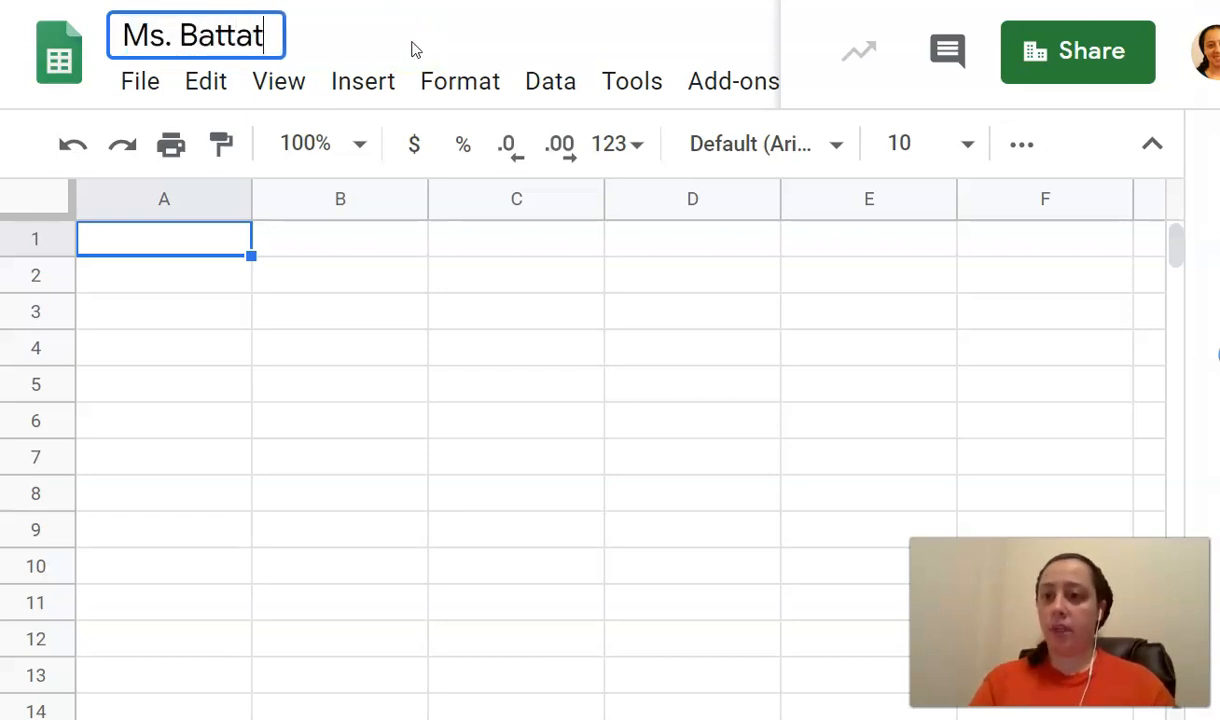
text( Lesson 3.1)
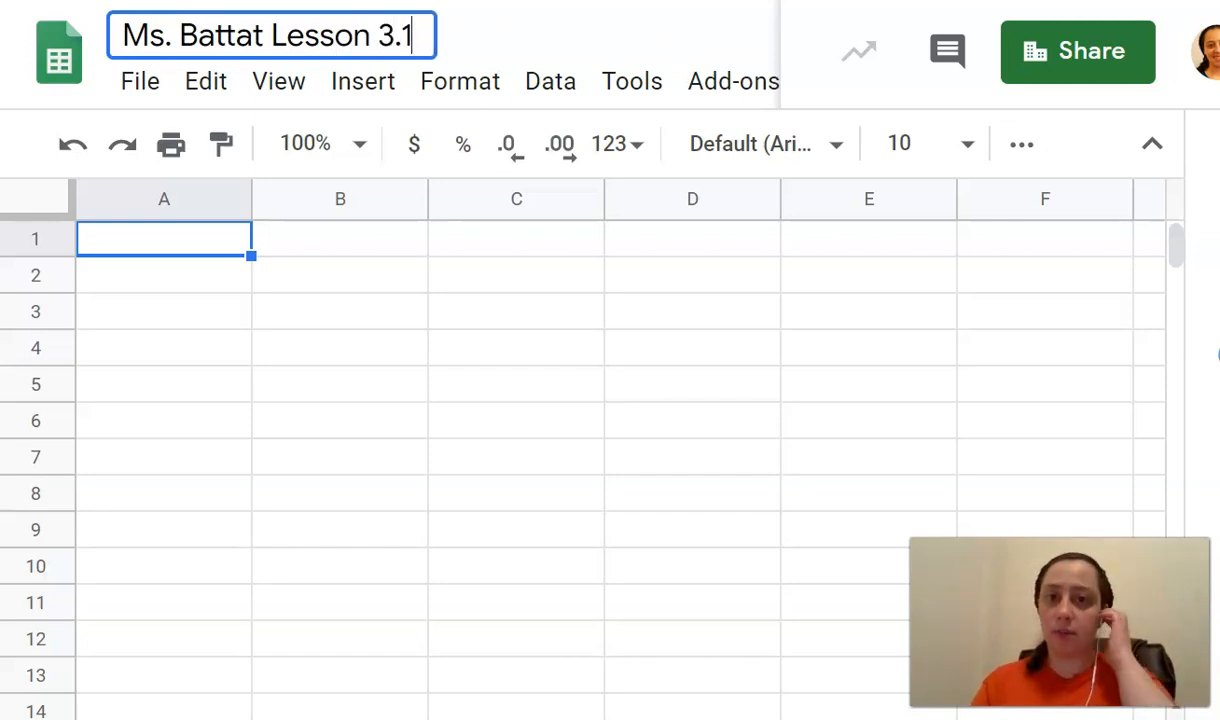
key(Return)
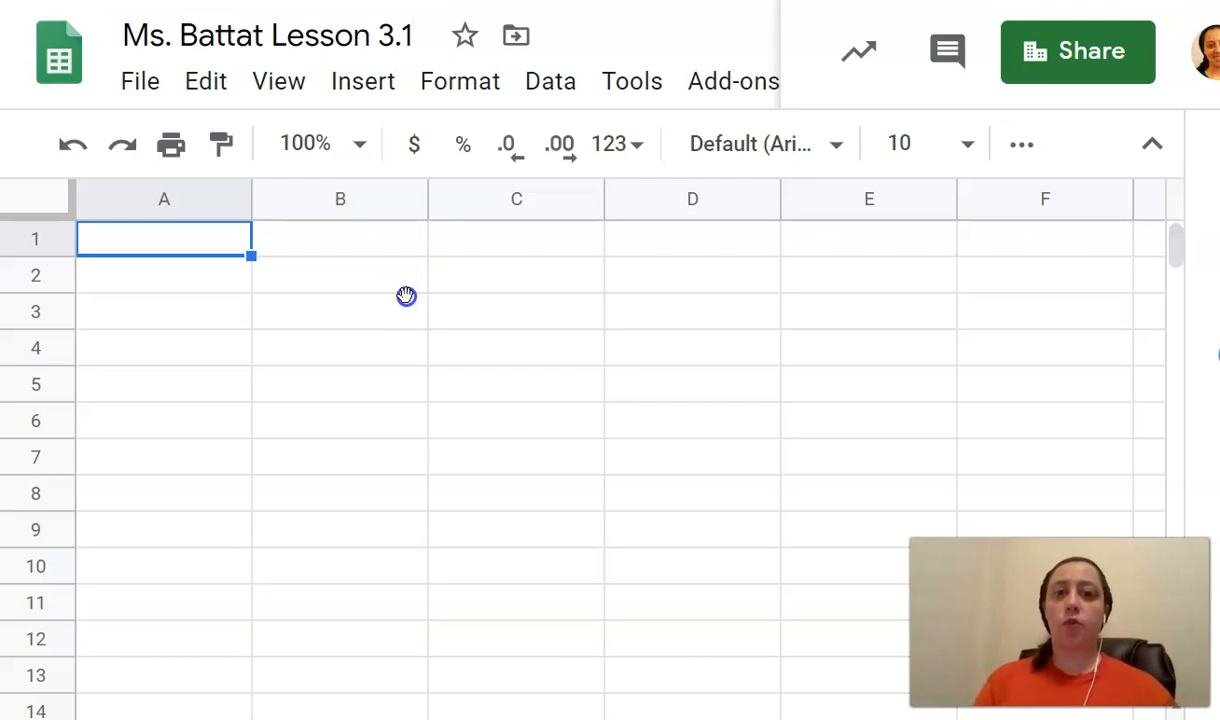
click(406, 290)
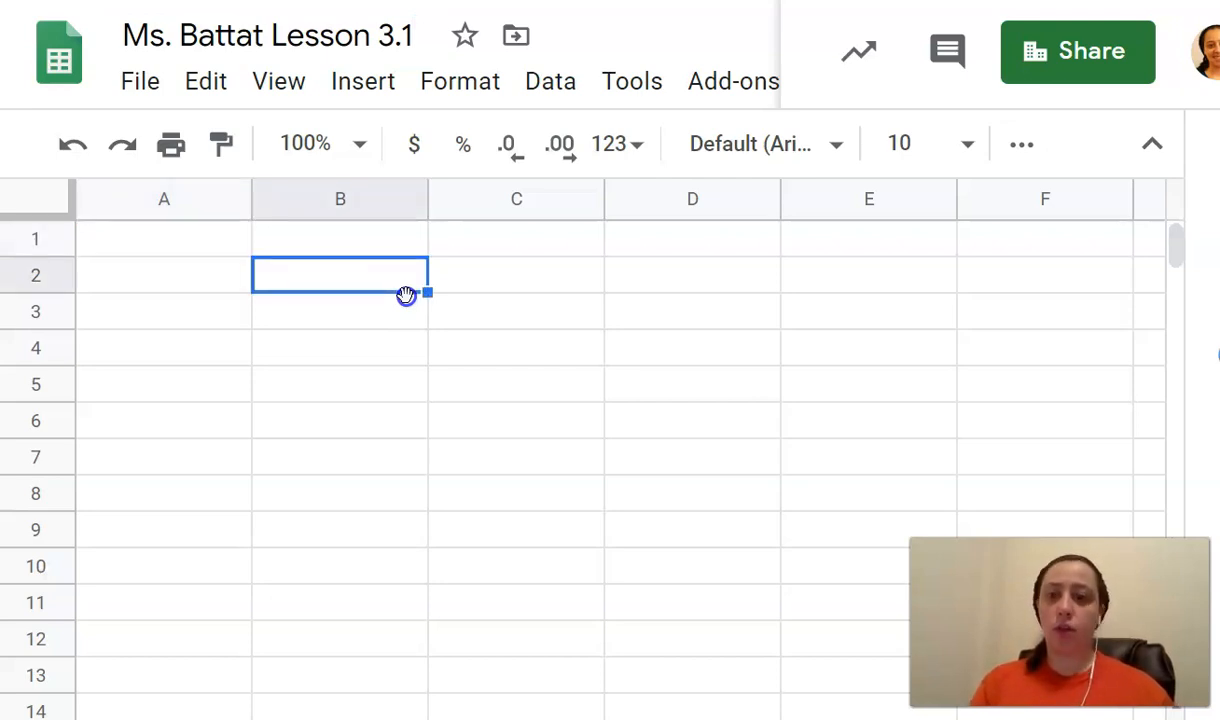
key(Left)
key(Up)
key(Right)
key(Down)
key(Left)
key(Up)
key(Right)
key(Down)
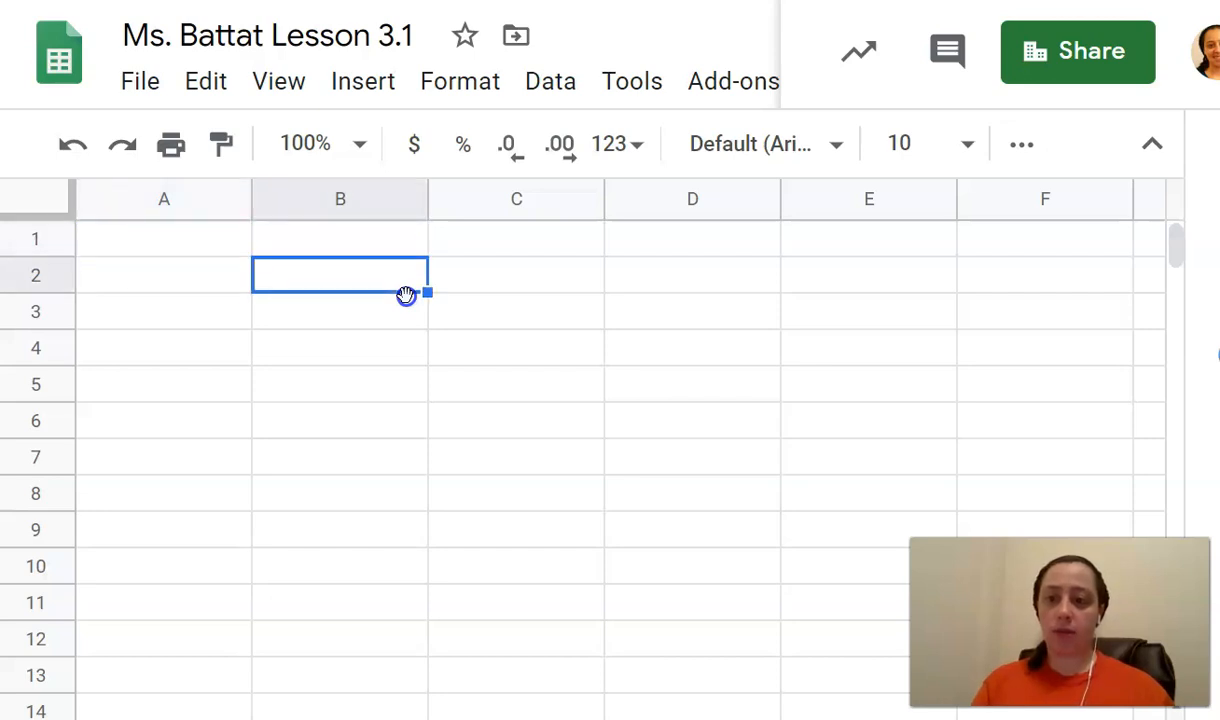
key(Left)
key(Up)
key(Right)
key(Right)
key(Right)
key(Right)
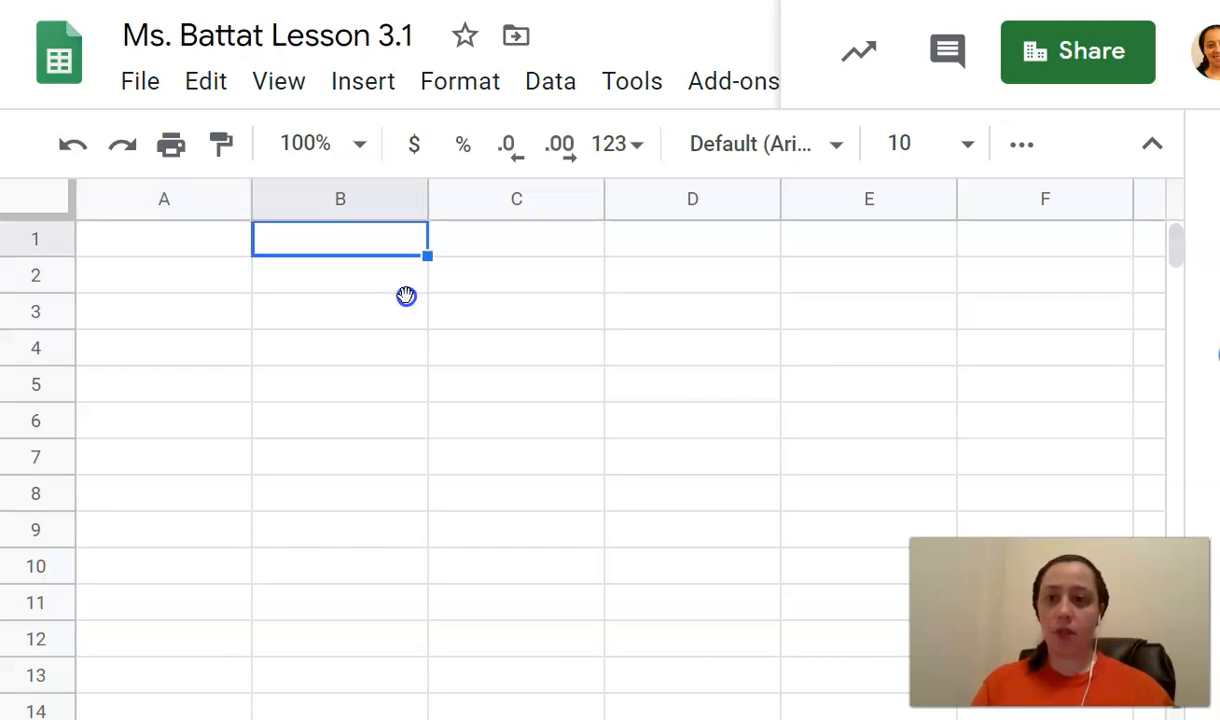
key(Down)
key(Down)
key(Left)
key(Left)
key(Left)
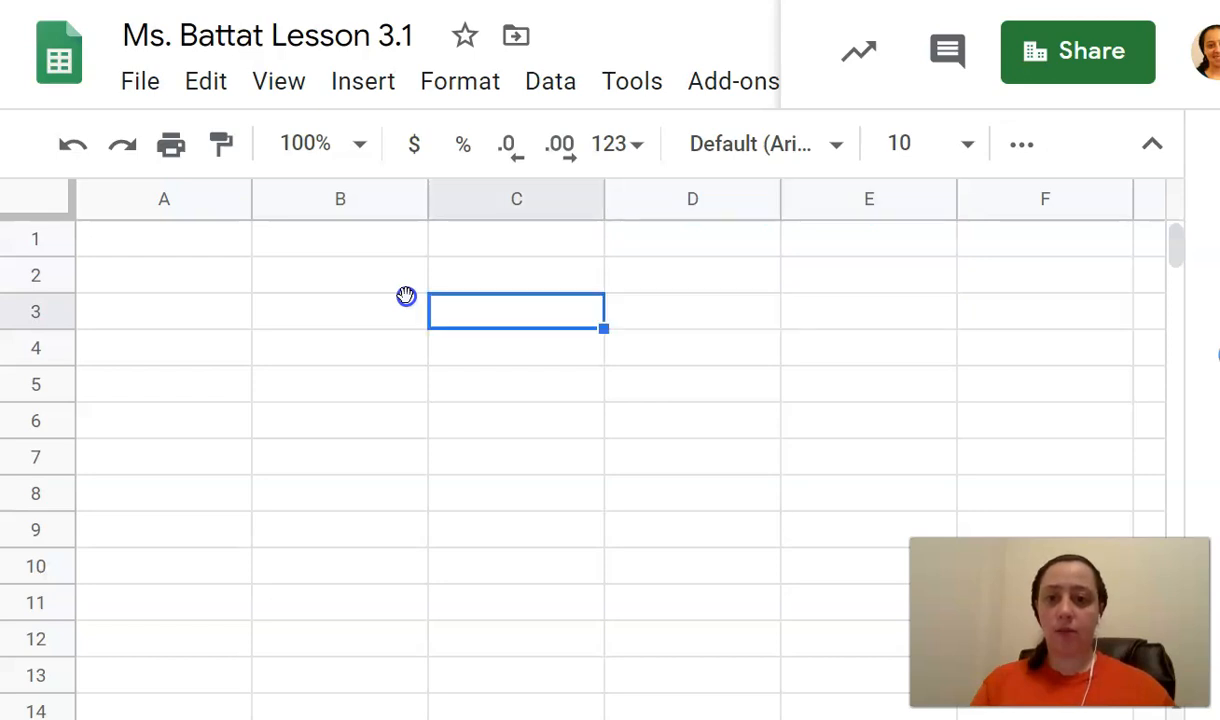
double_click(406, 297)
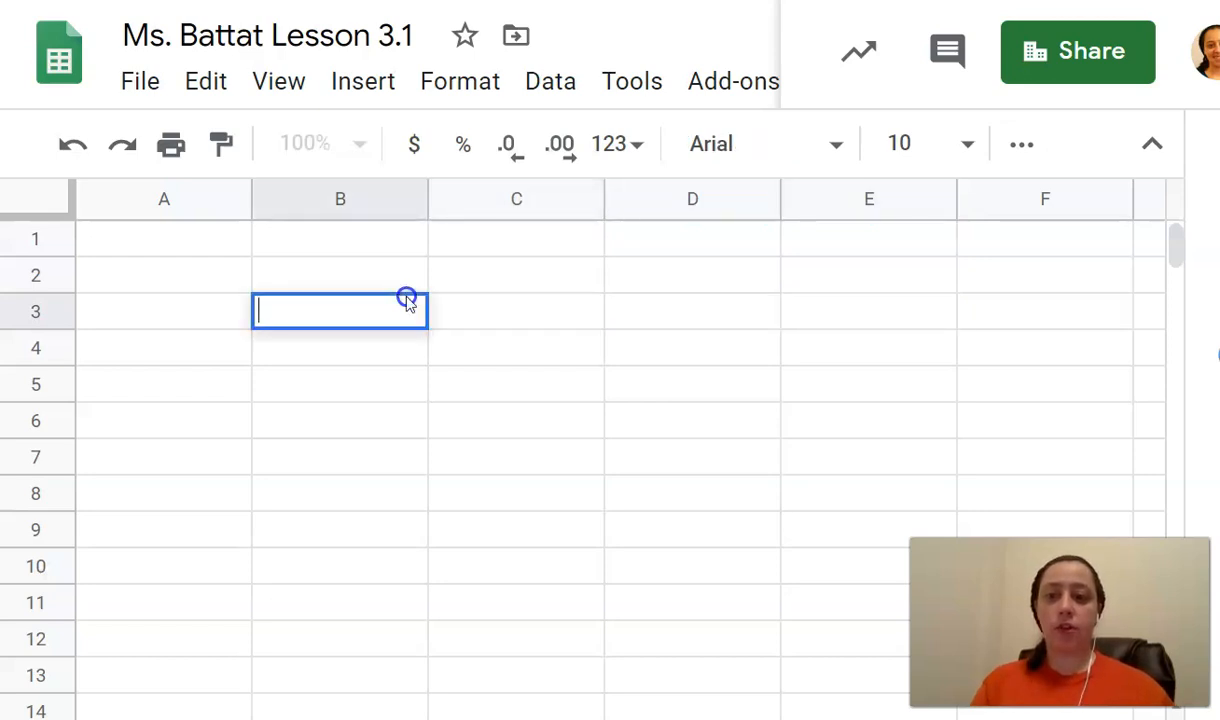
key(Return)
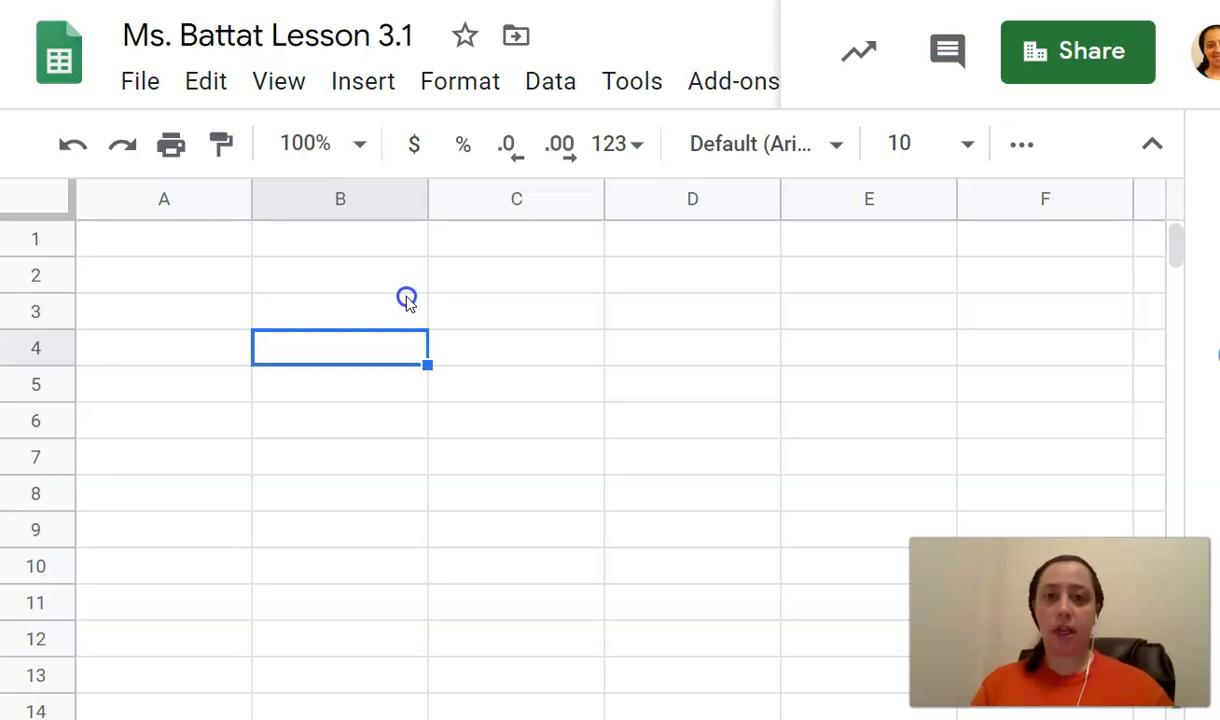
key(Right)
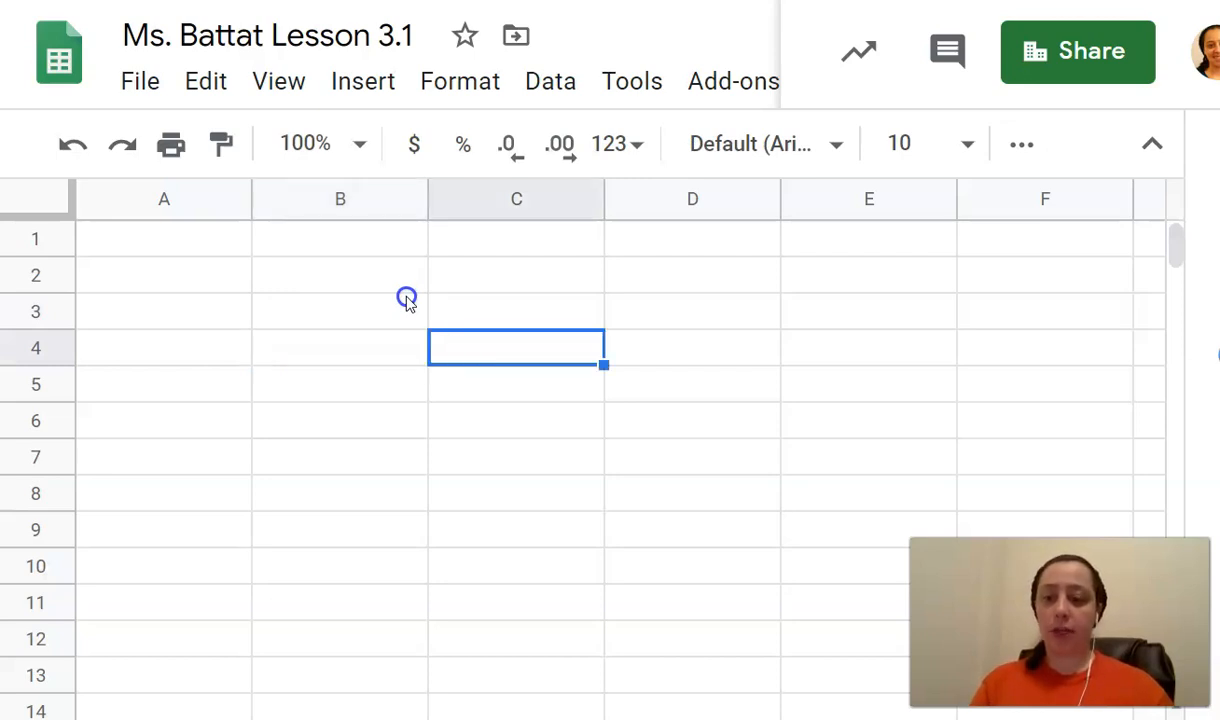
key(Right)
key(Right)
key(Right)
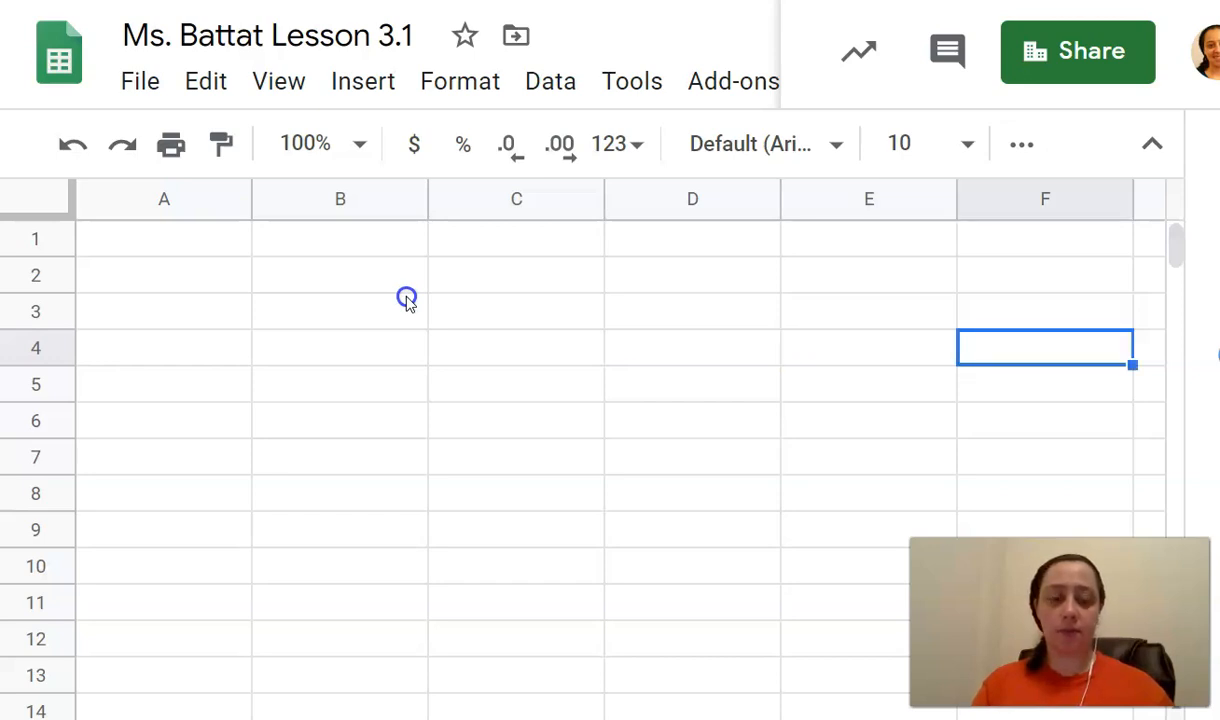
Enter the title Master Field Trip List in cell A1.
key(Left)
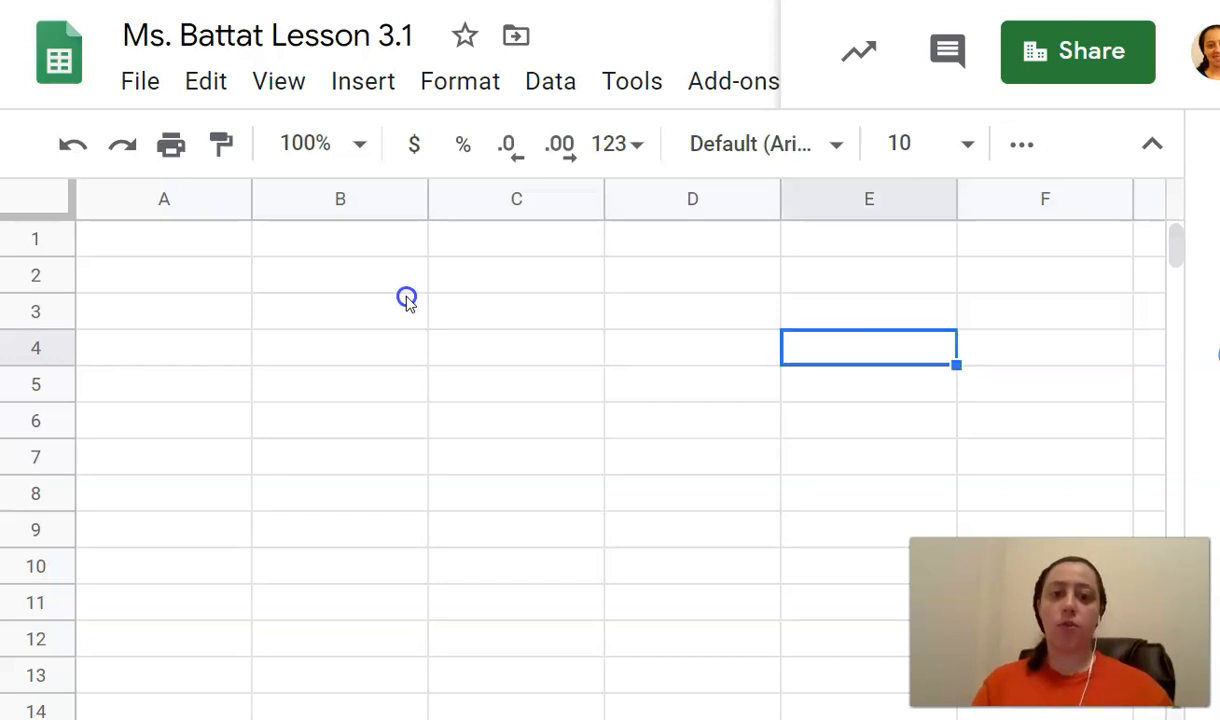
key(Left)
key(Left)
key(Left)
key(Up)
key(Left)
key(Up)
key(Up)
key(Down)
key(Up)
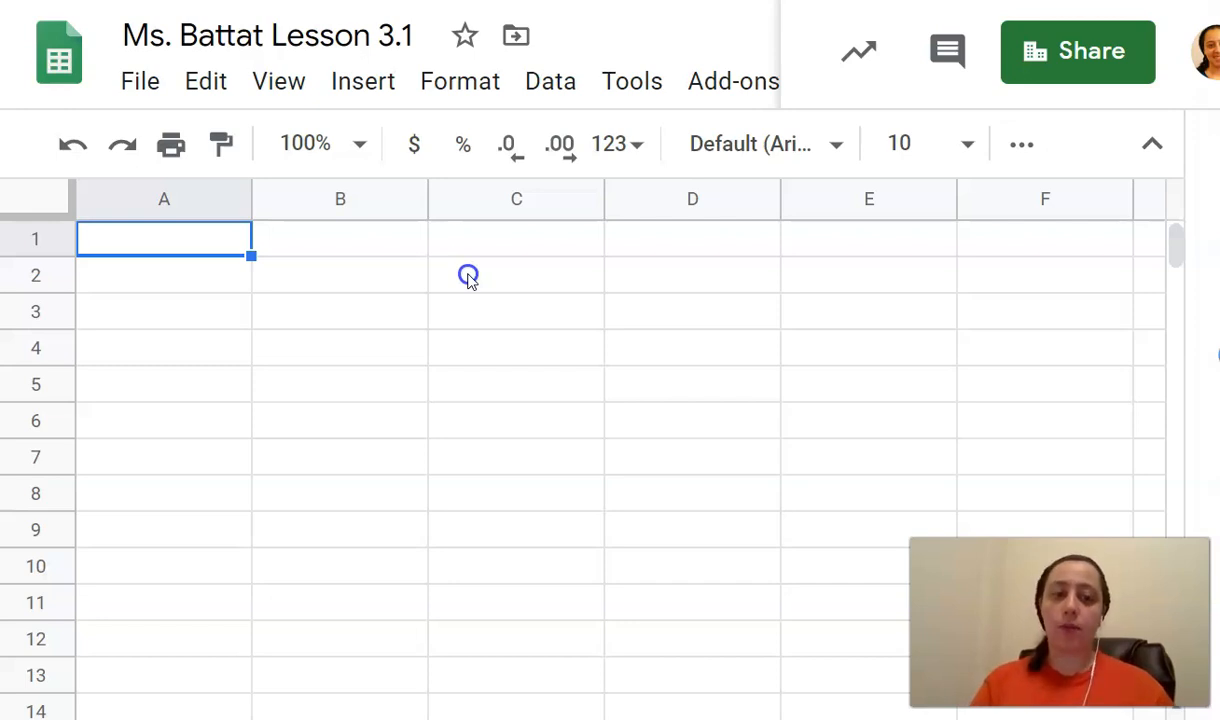
text(Master Field Trip List)
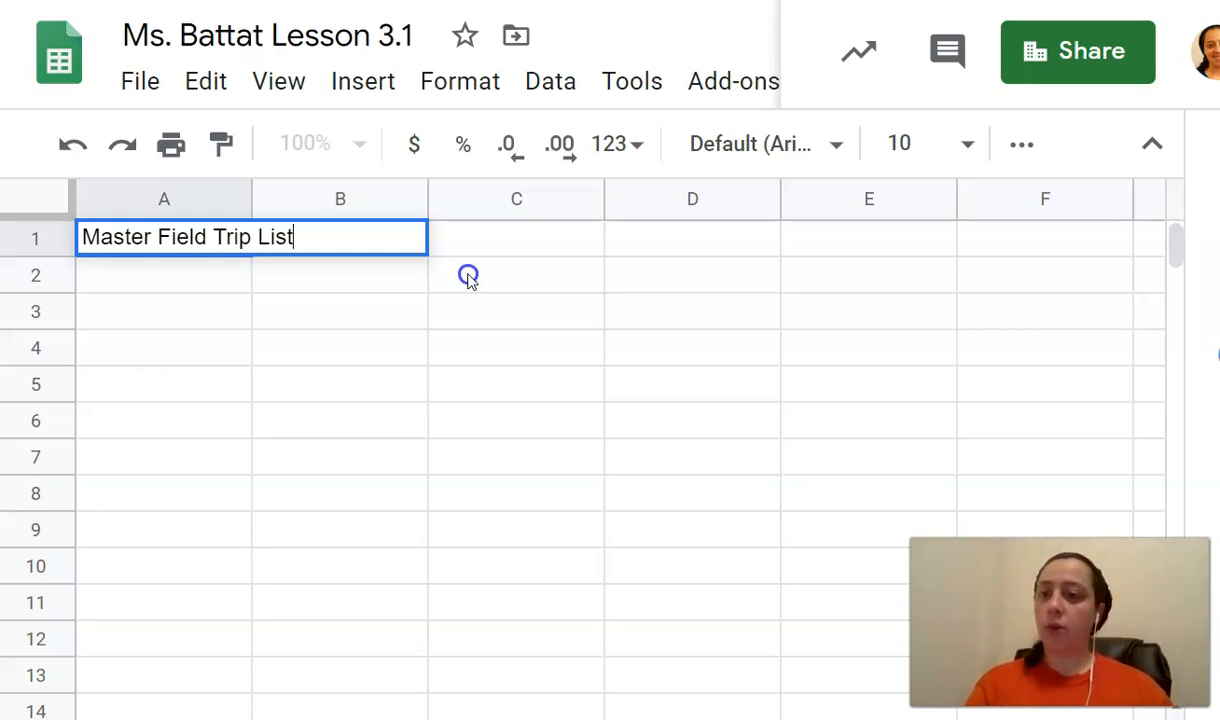
key(Return)
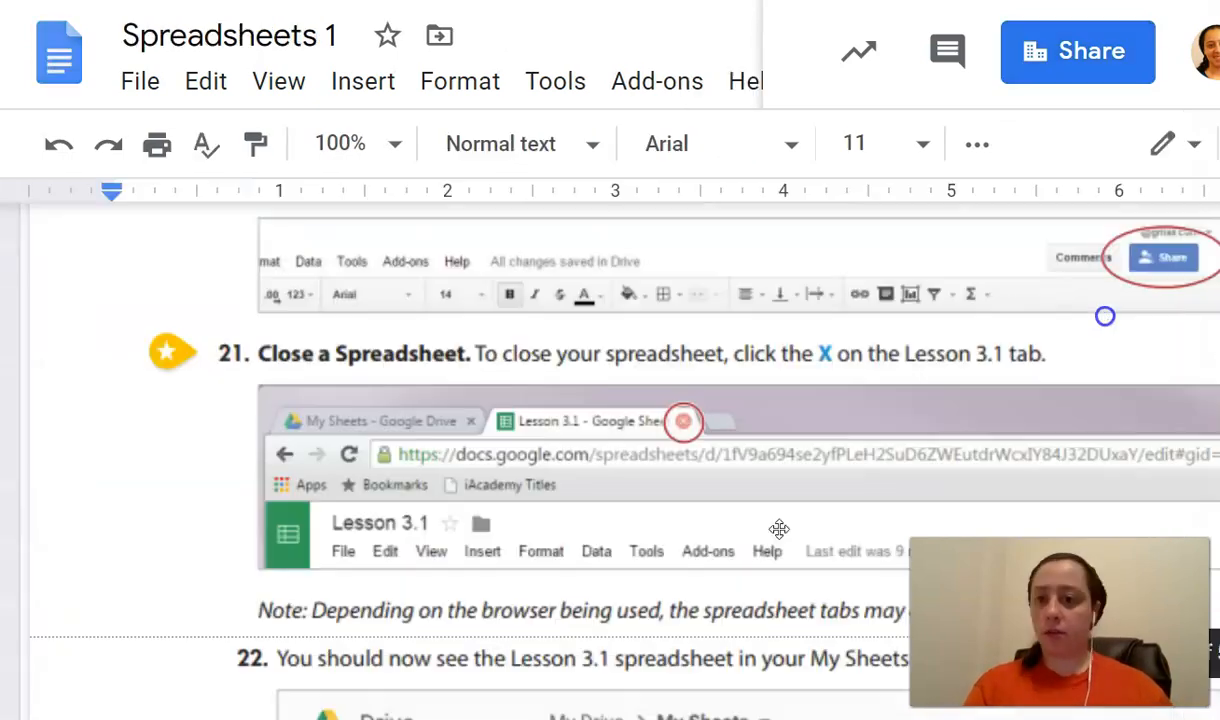
Switch to the Spreadsheets 1 document in Google Docs and examine the sample Master Field Trip List table.
scroll(781, 529, up, 10)
scroll(781, 529, down, 1)
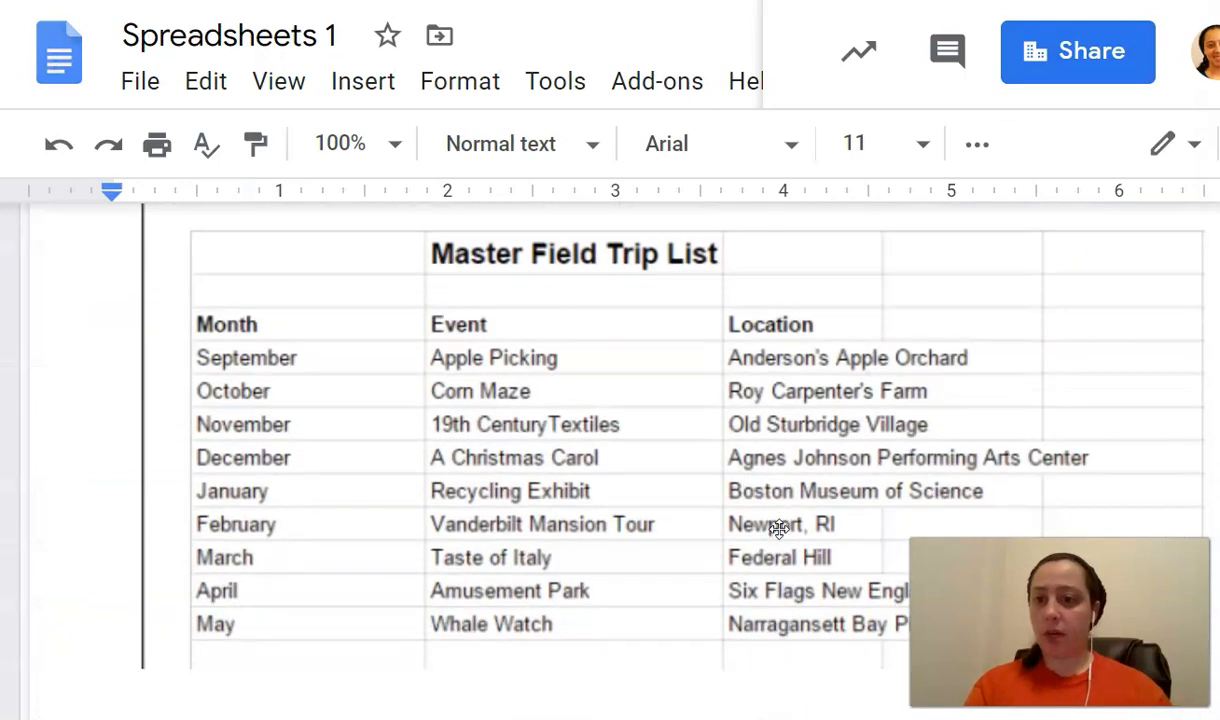
scroll(781, 529, up, 5)
scroll(780, 528, up, 4)
scroll(779, 526, down, 2)
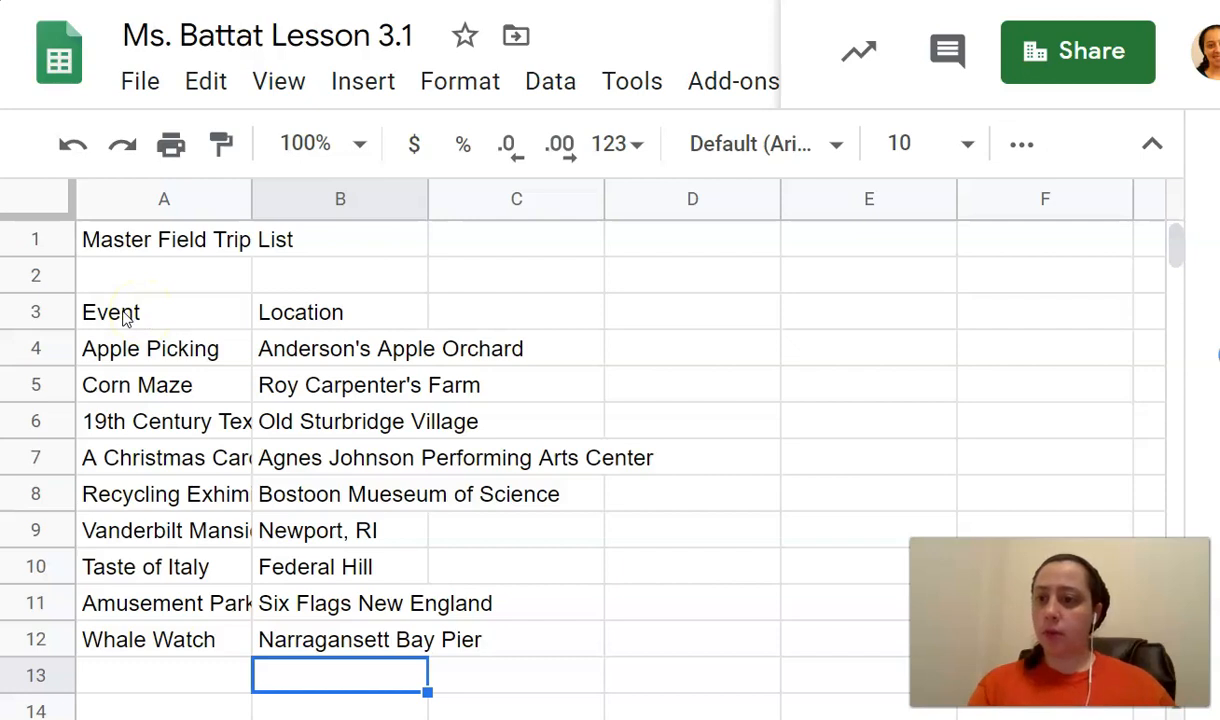
Check the Event and Location headings and the full text of the cut-off 19th Century Textiles entry in cell A6.
click(138, 311)
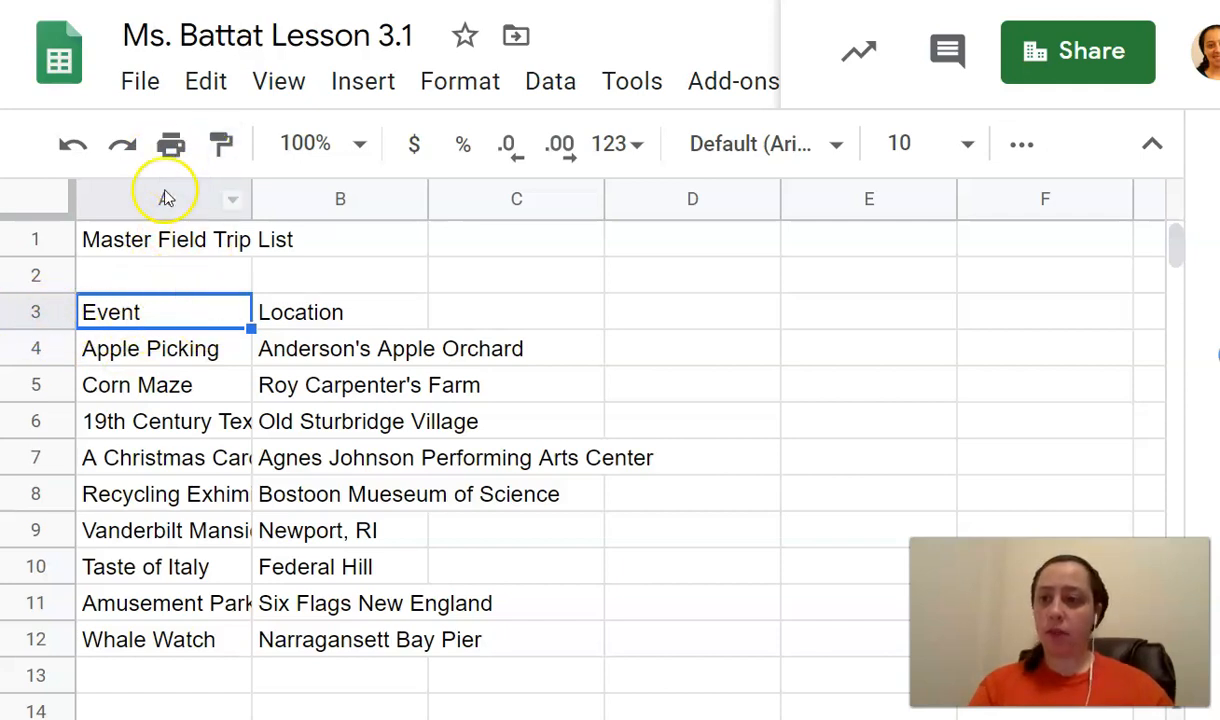
click(338, 311)
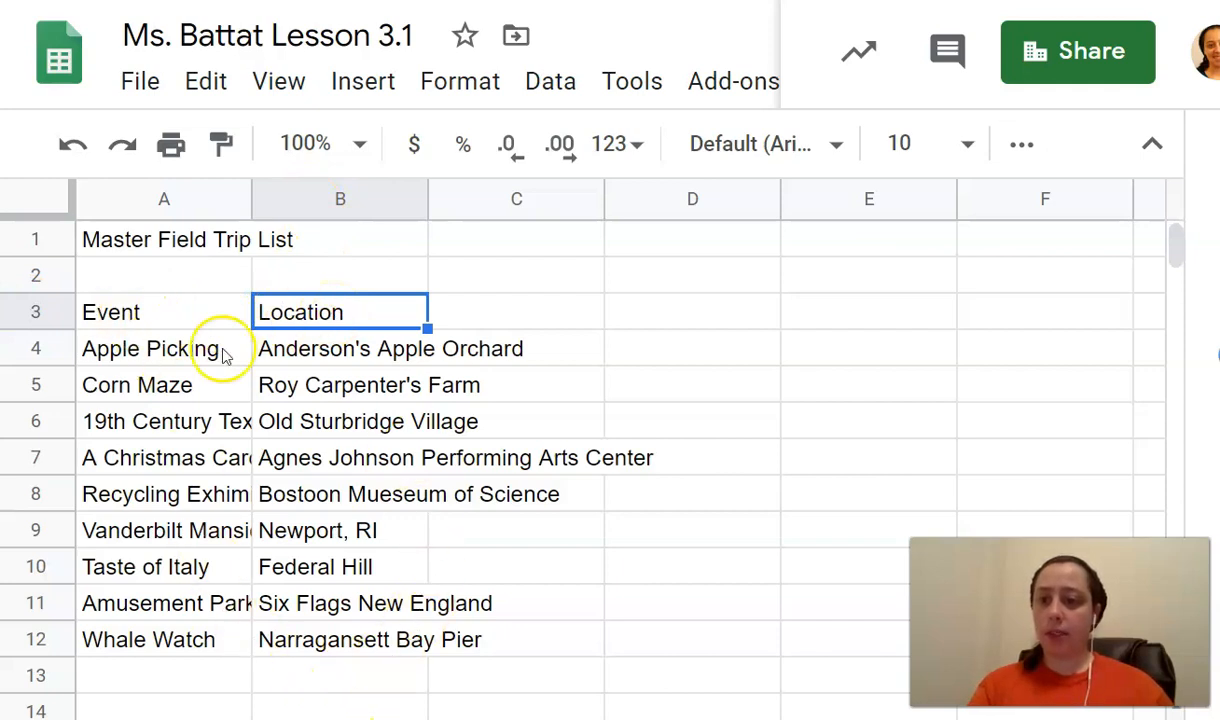
click(204, 431)
double_click(201, 427)
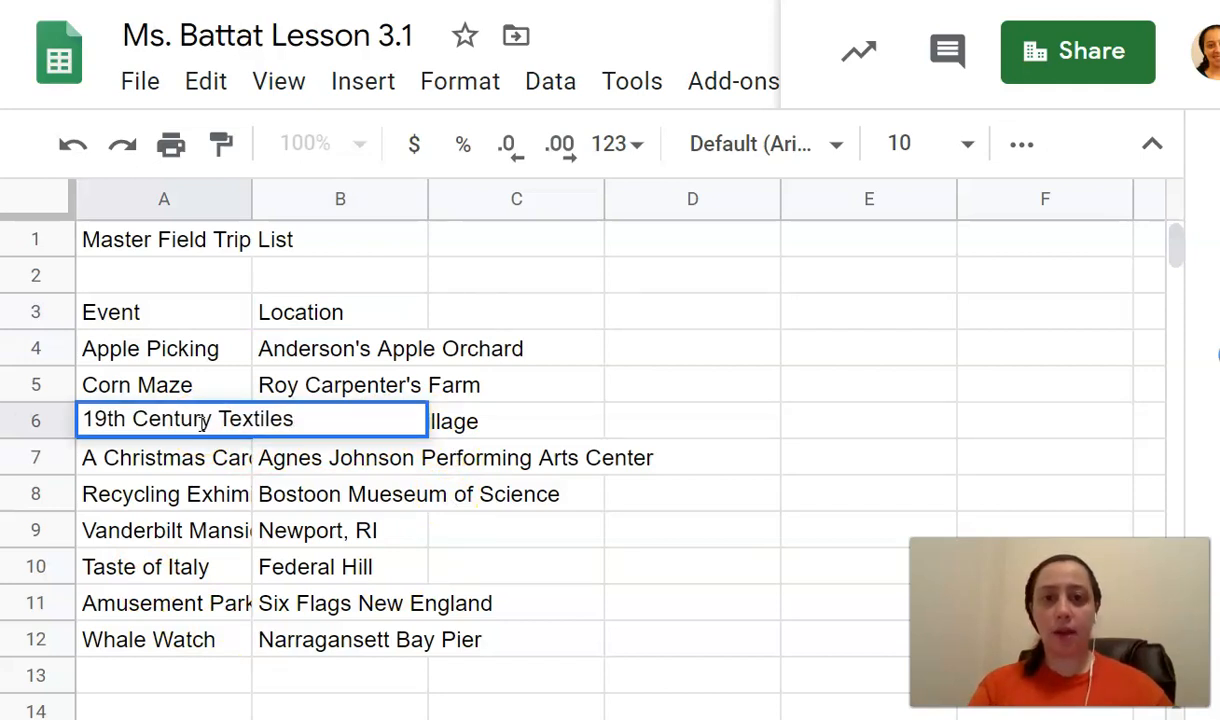
key(Return)
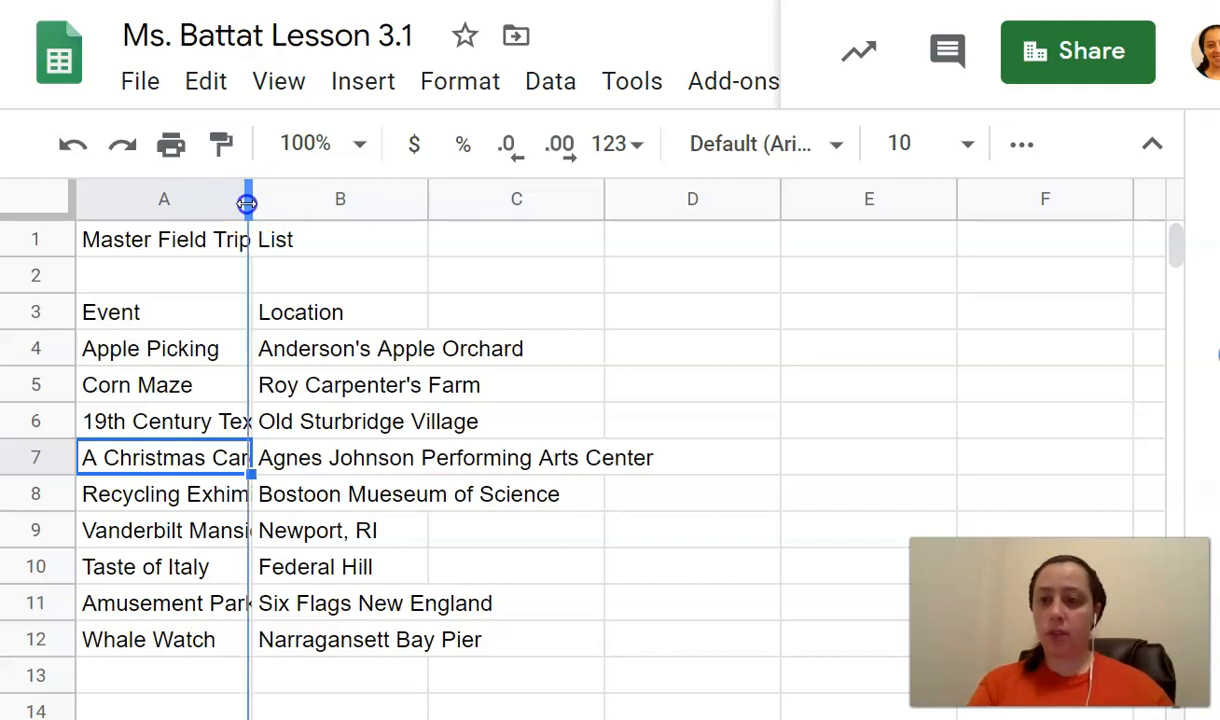
Fit the widths of the Event and Location columns to their longest entries.
double_click(247, 203)
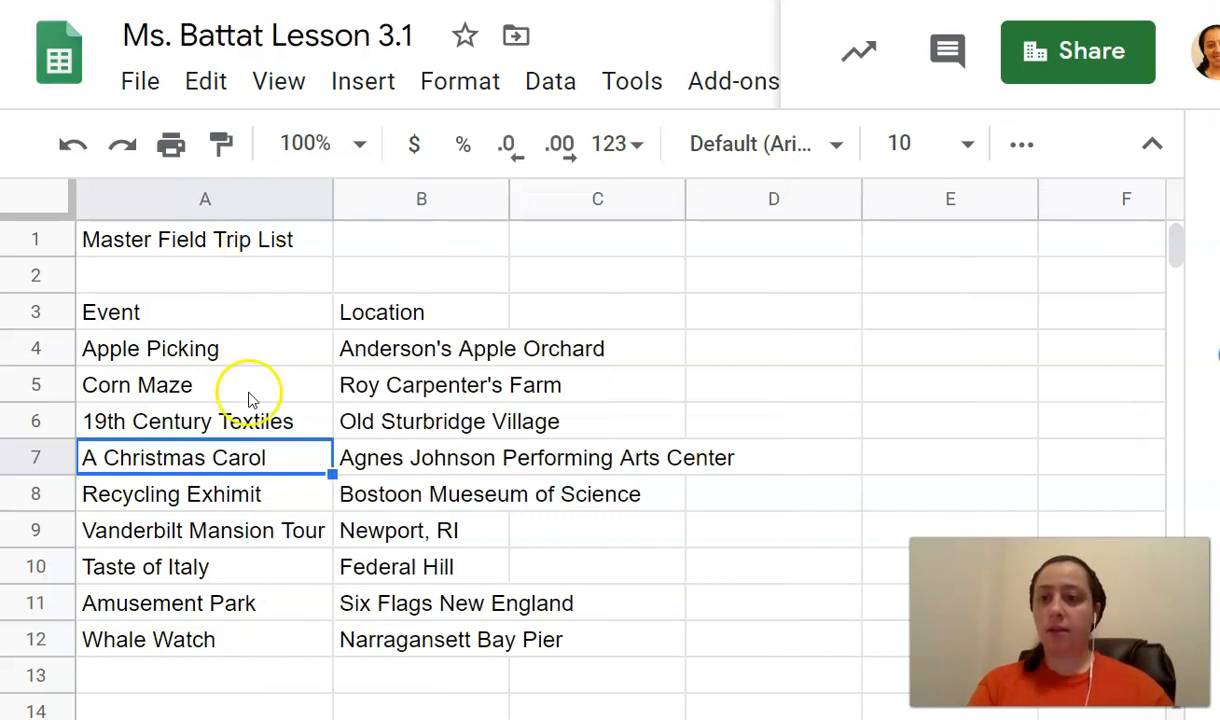
click(316, 543)
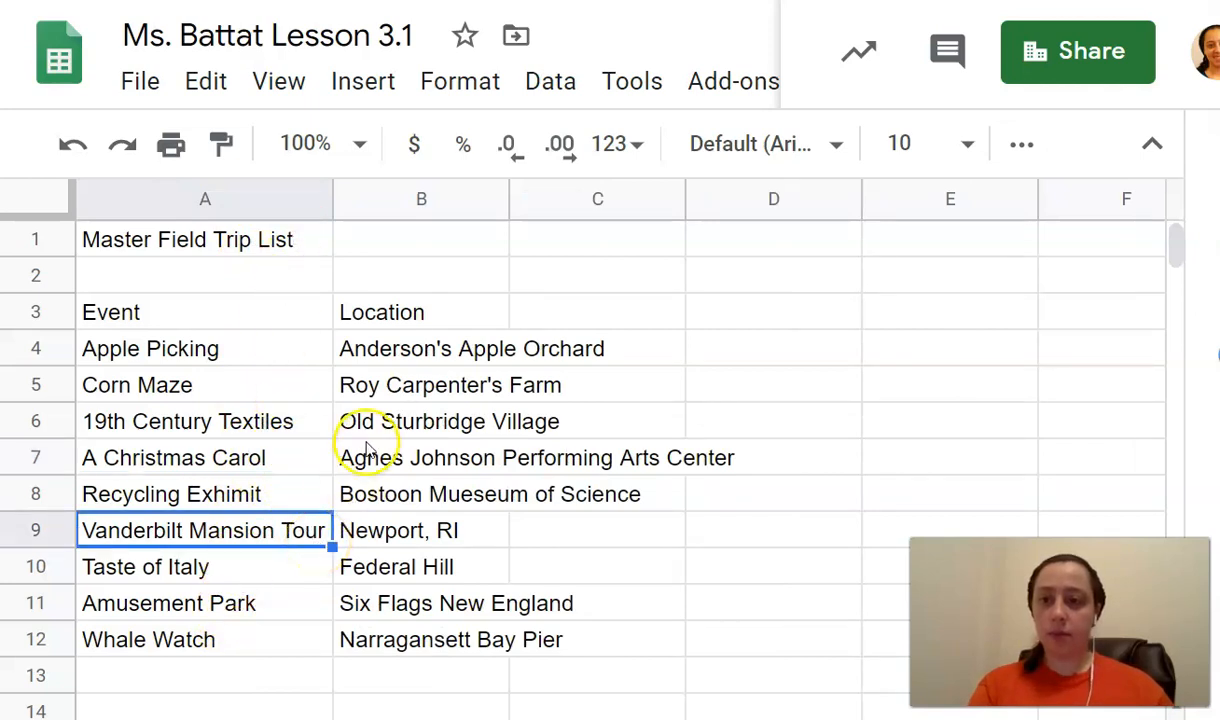
double_click(508, 194)
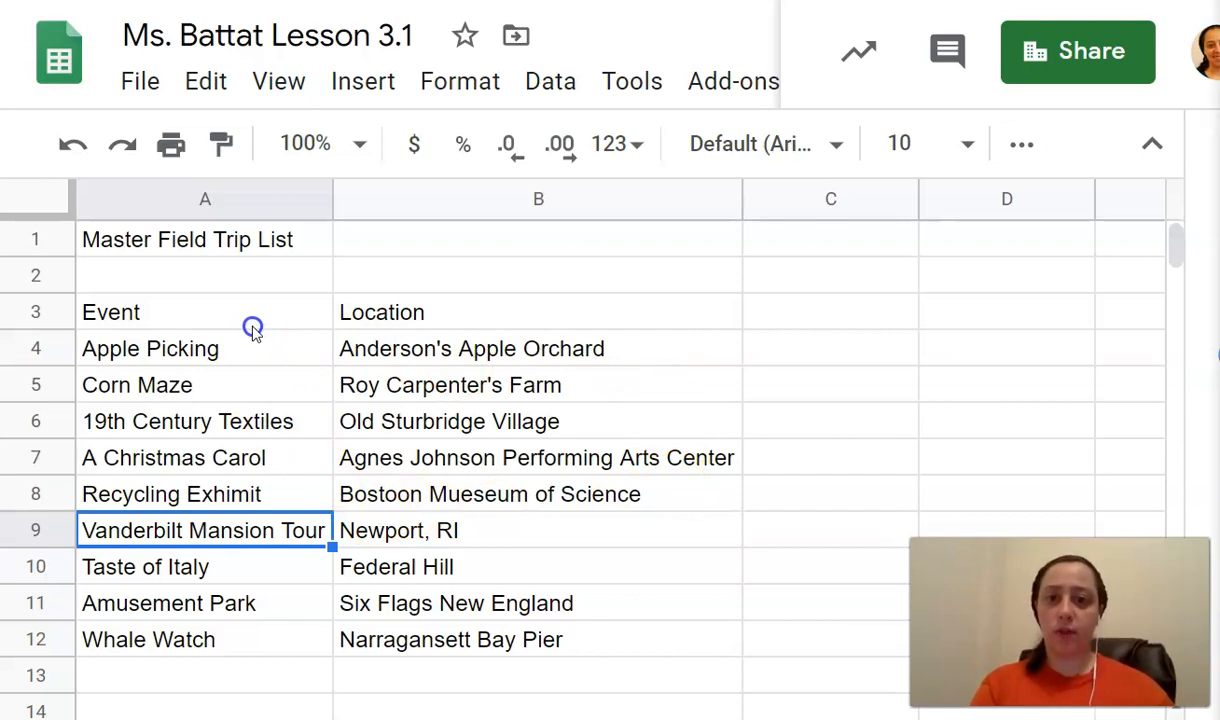
Insert a blank column to the left of the Event column and undo that insertion.
click(170, 388)
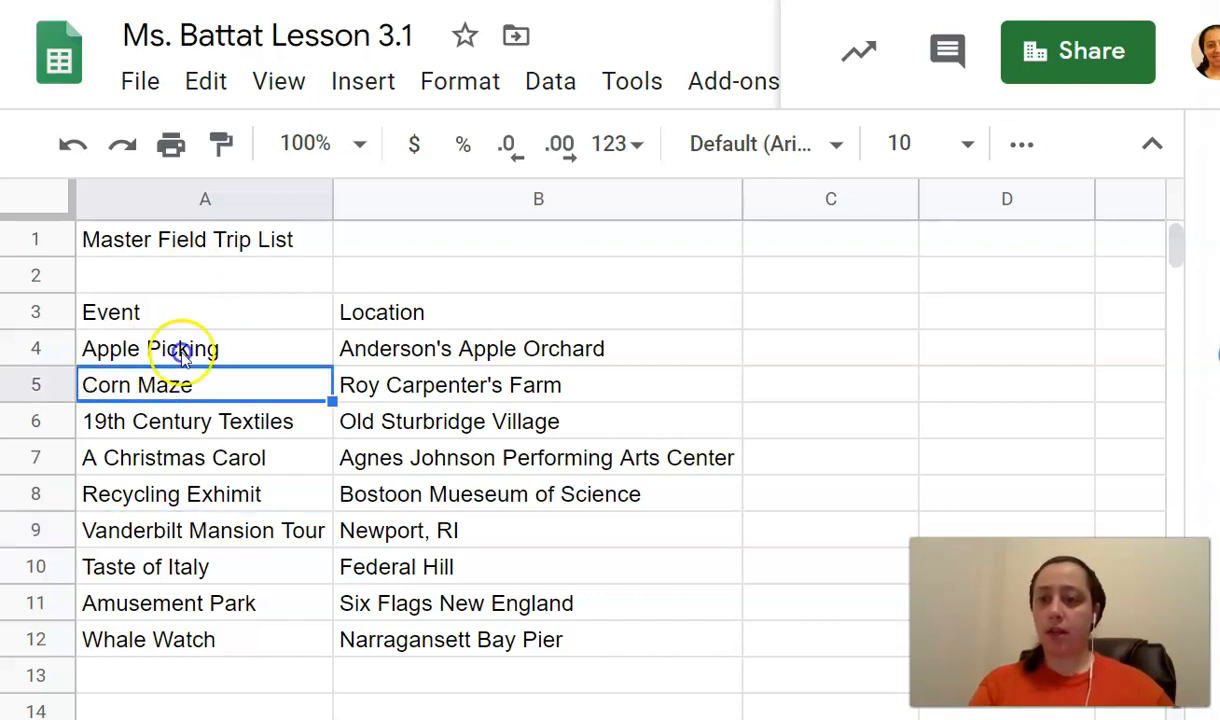
click(147, 346)
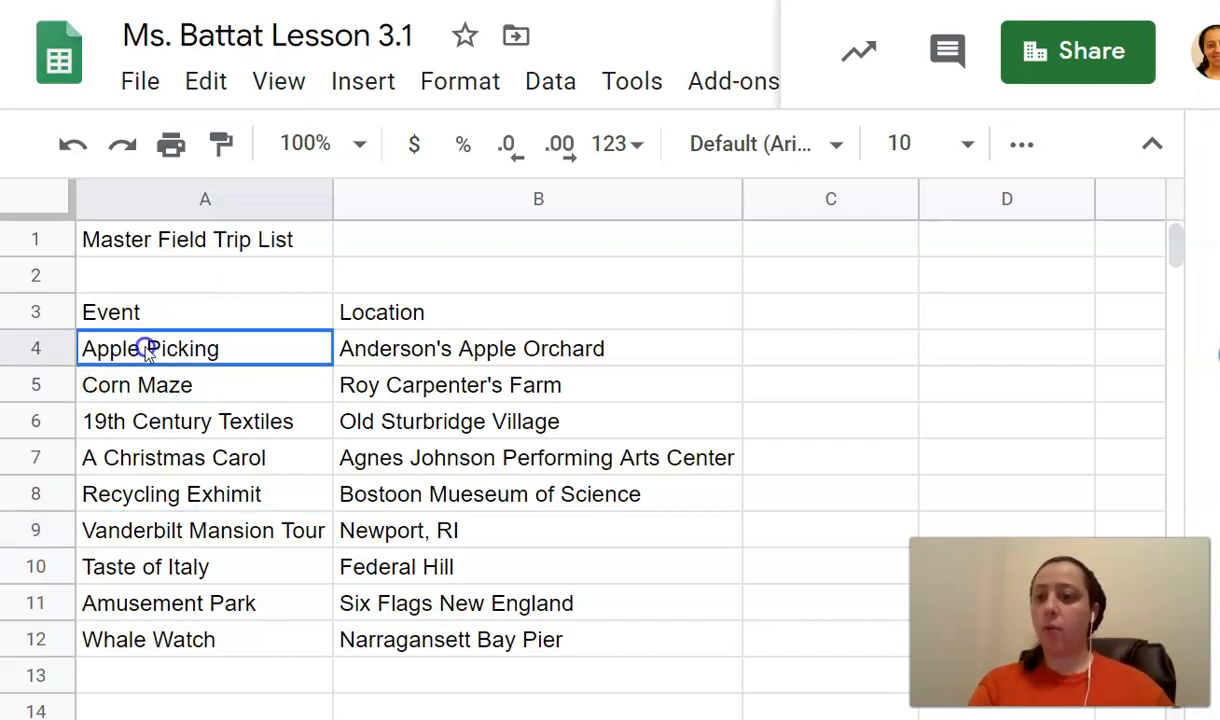
click(163, 241)
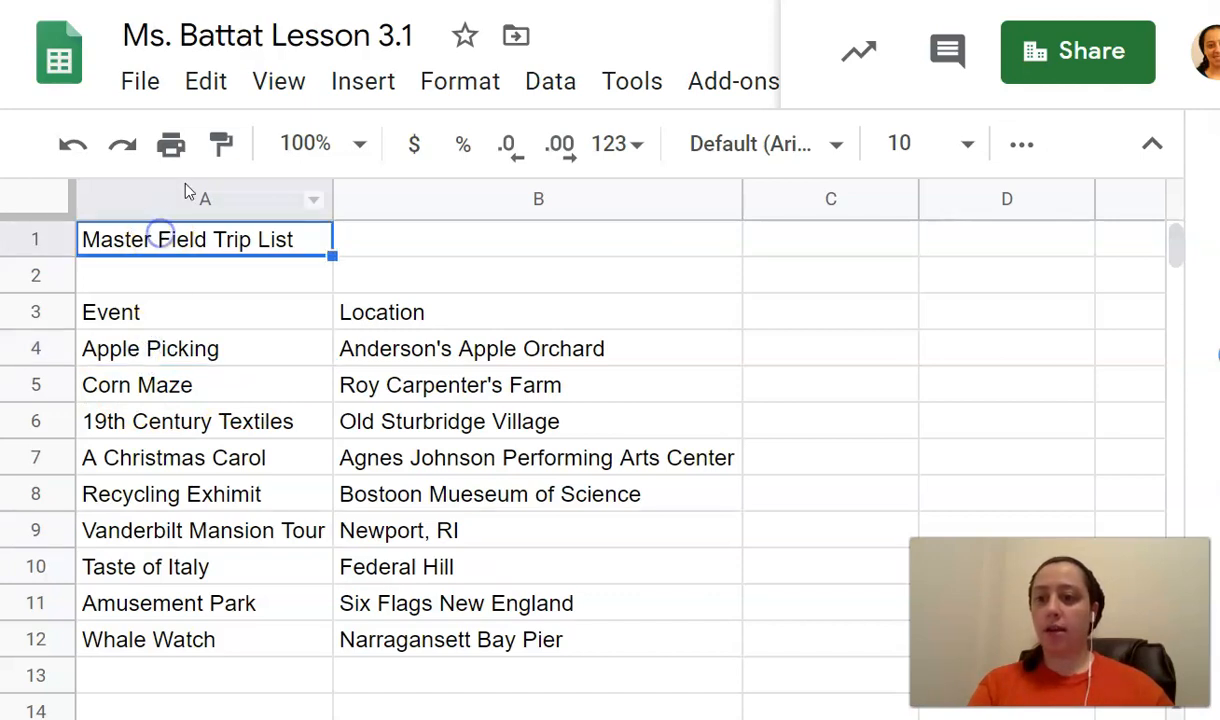
click(170, 457)
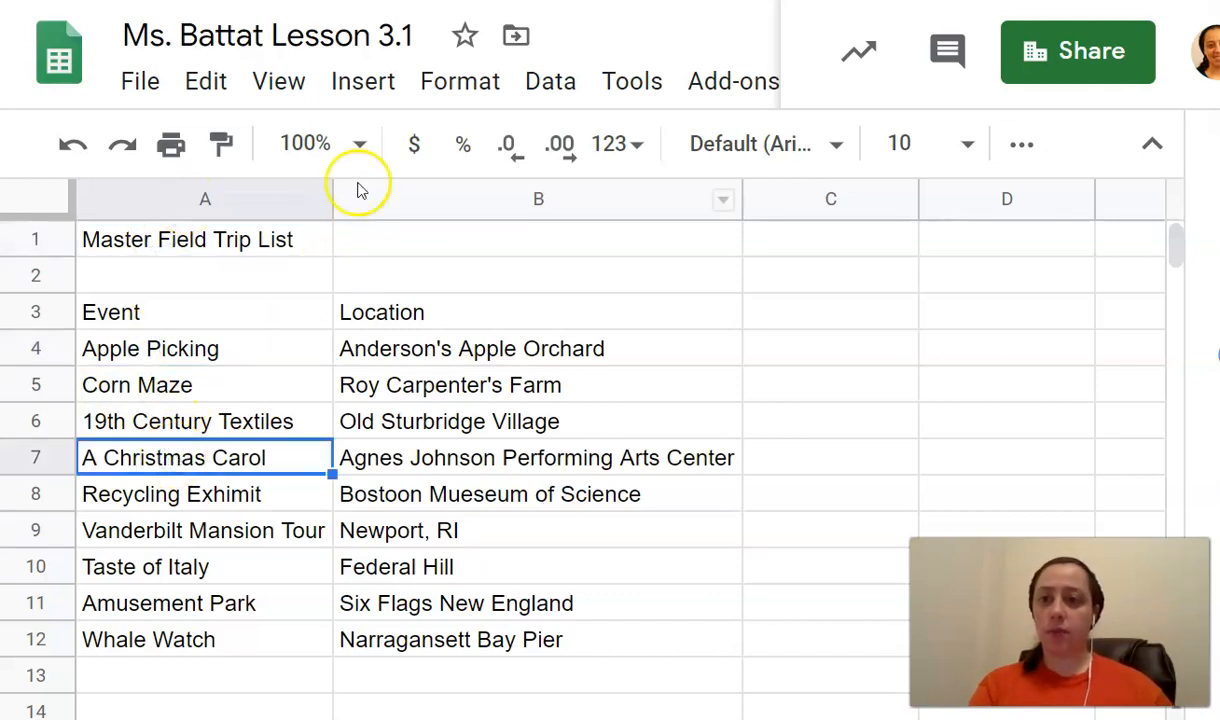
click(357, 97)
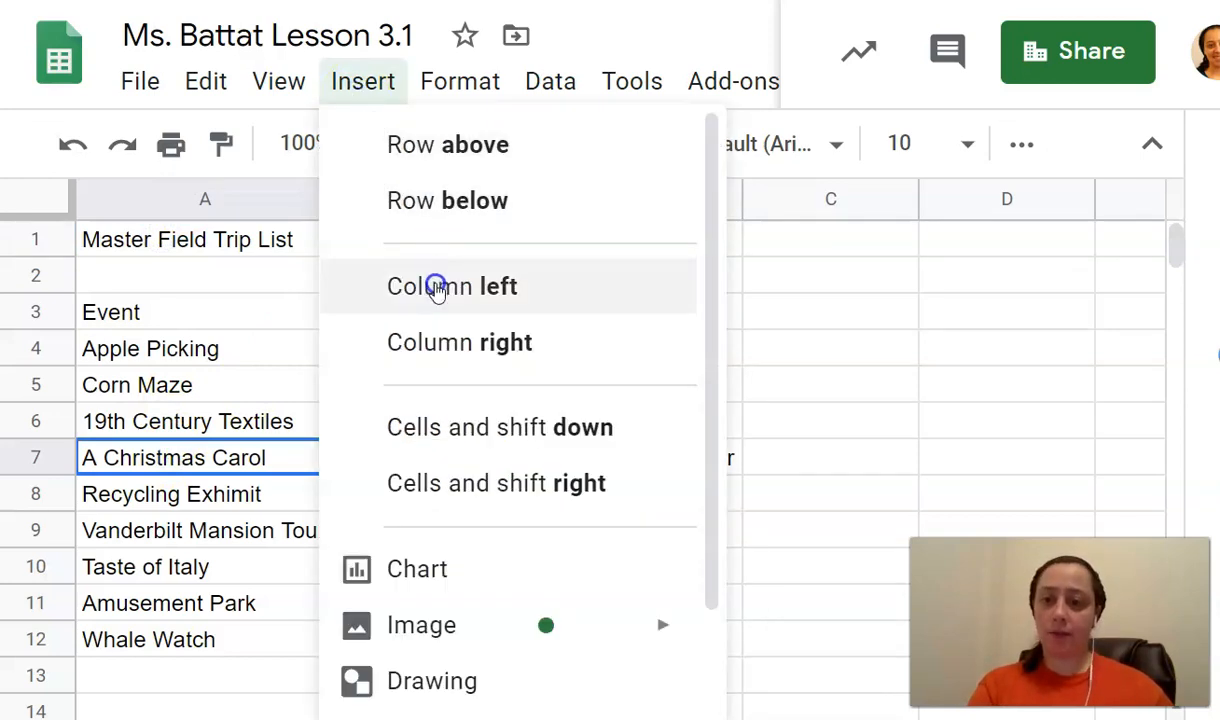
click(437, 287)
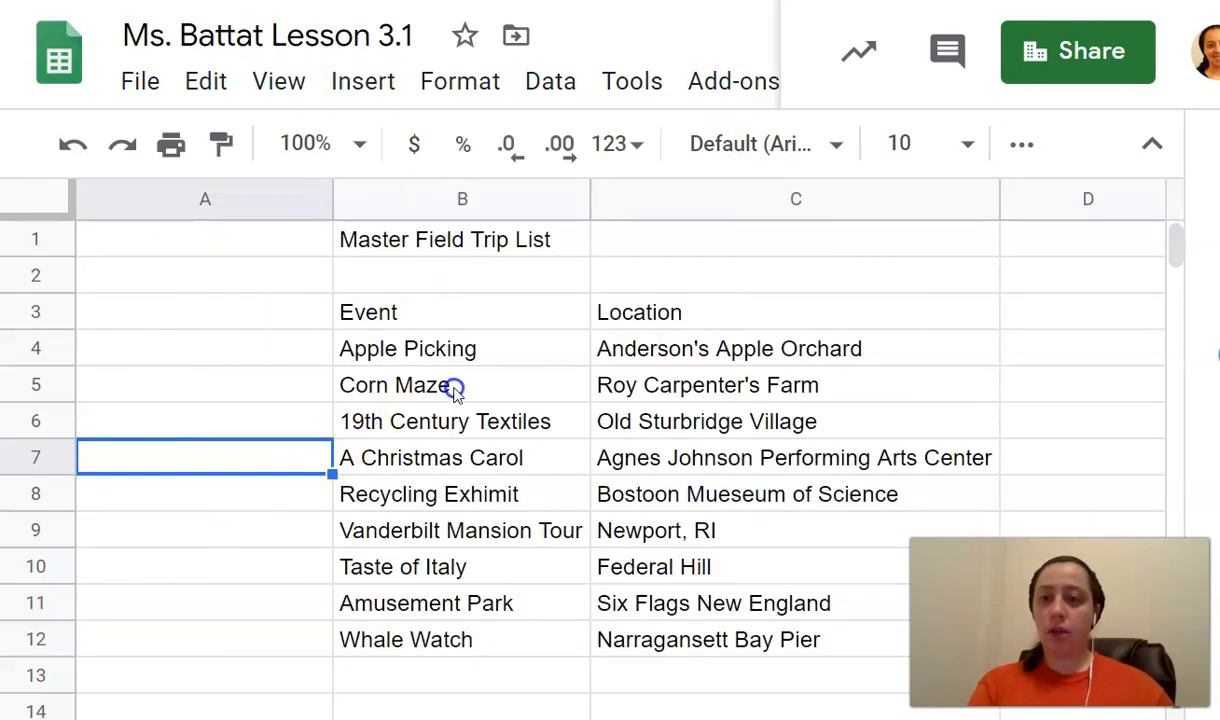
click(80, 145)
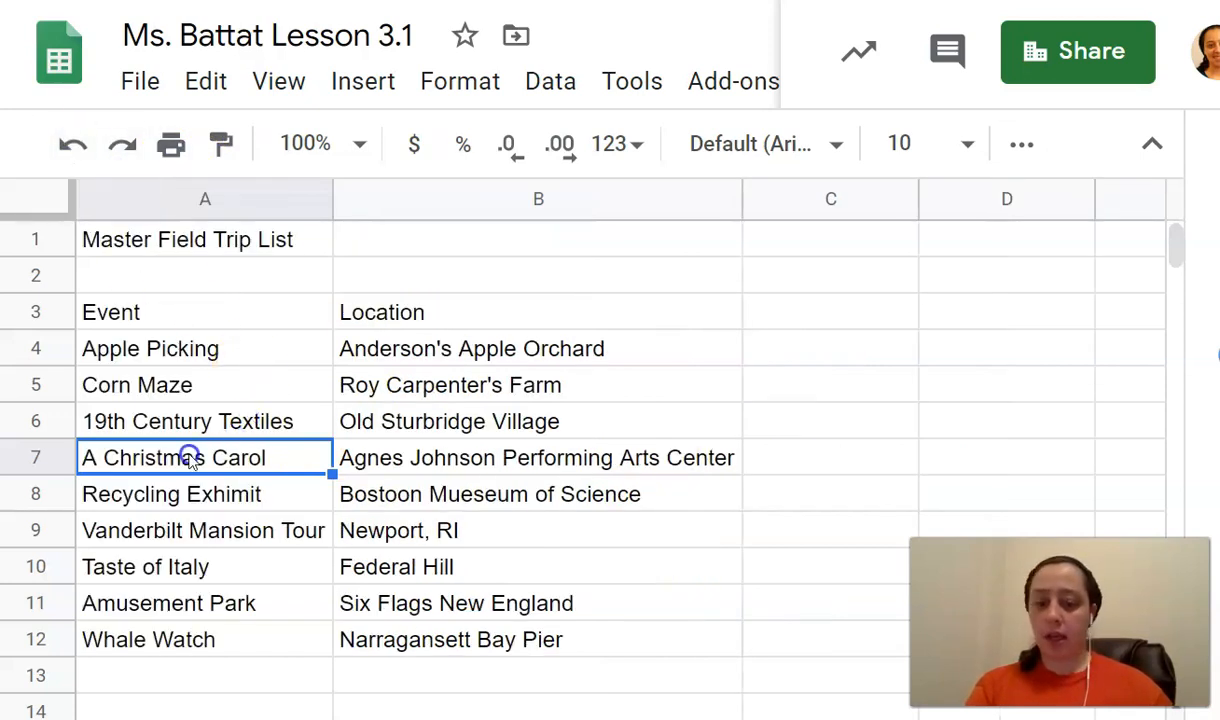
Insert a blank column before the Event column, starting from the Corn Maze cell.
right_click(164, 388)
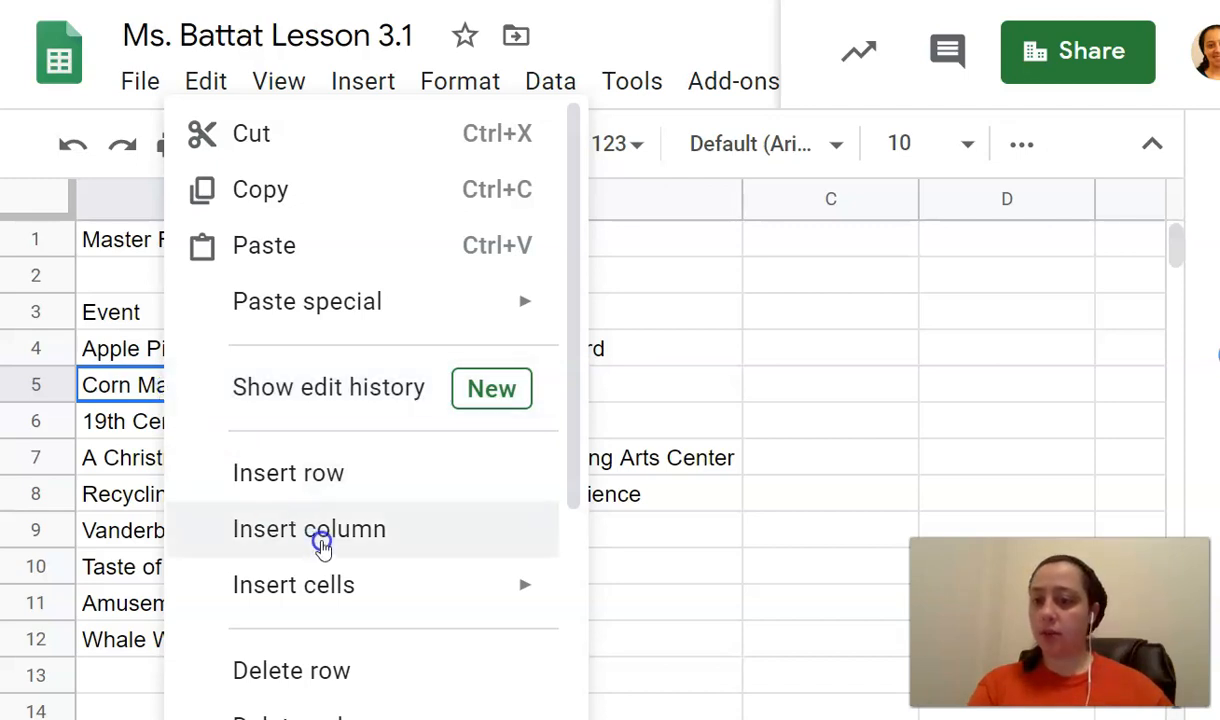
click(321, 530)
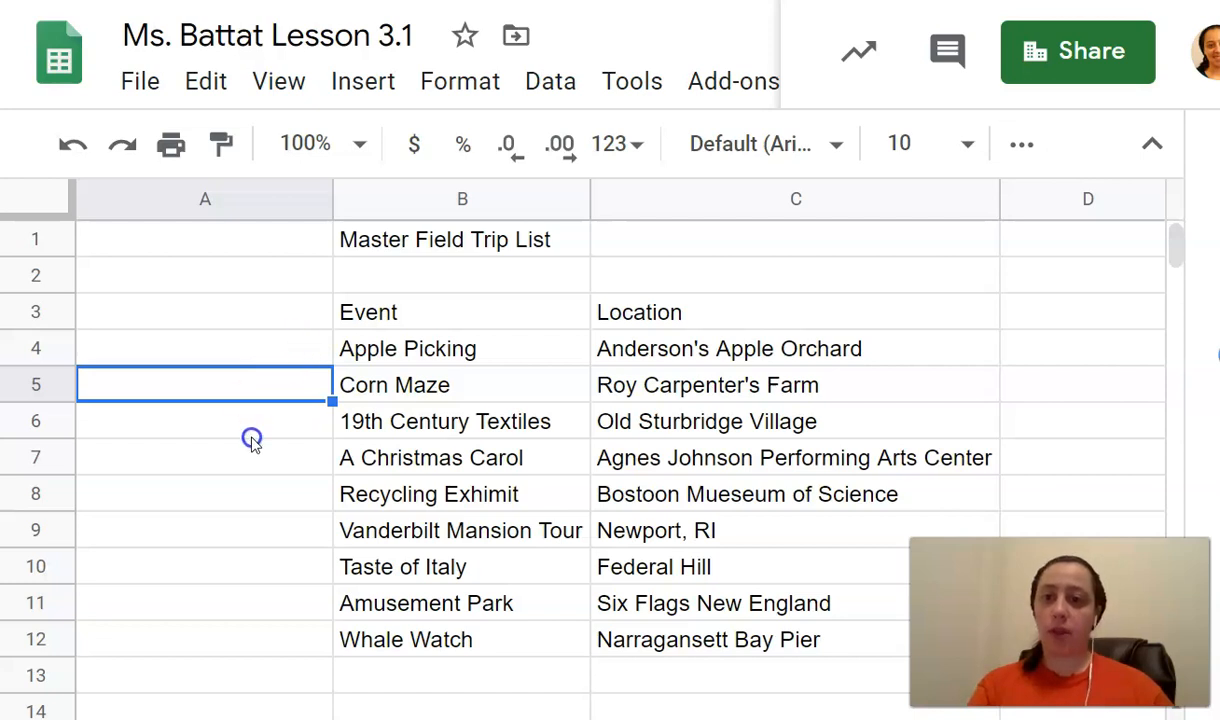
Enter the heading Month in A3 with September and October below, and extend the month series down to May in row 12.
click(253, 321)
text(Month)
key(Return)
text(Sep)
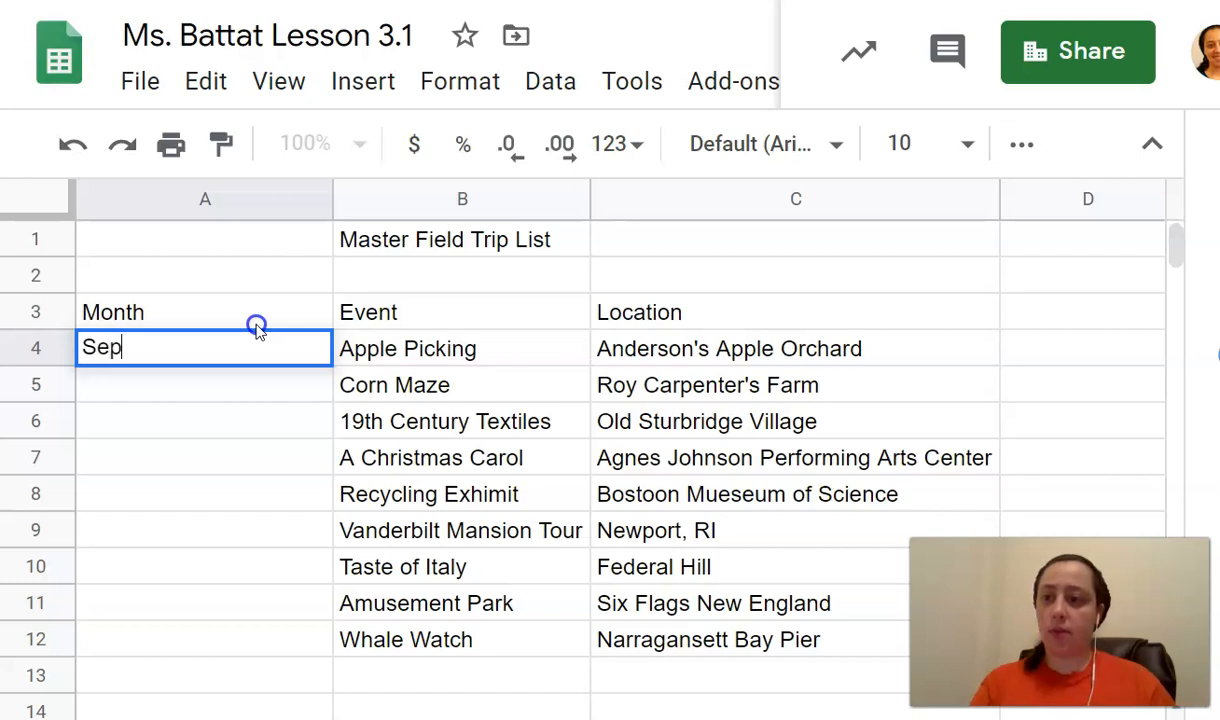
text(tember)
key(Return)
text(October)
key(Return)
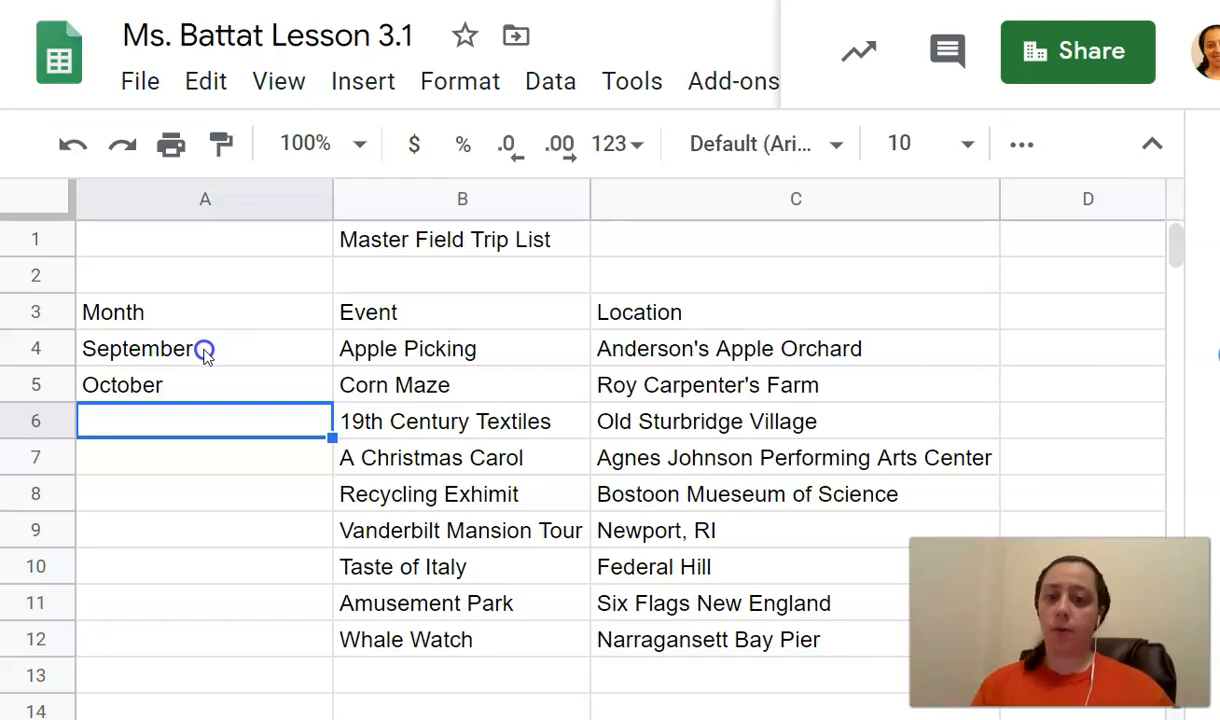
drag(204, 352, 210, 384)
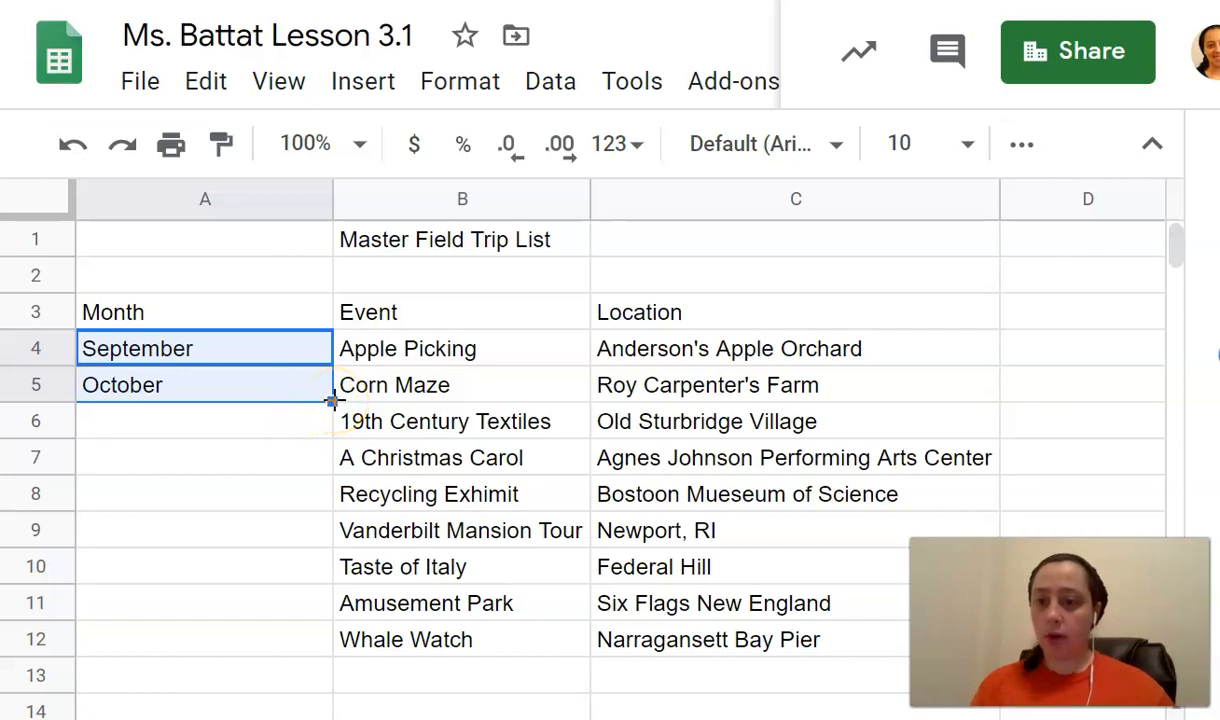
drag(335, 400, 337, 648)
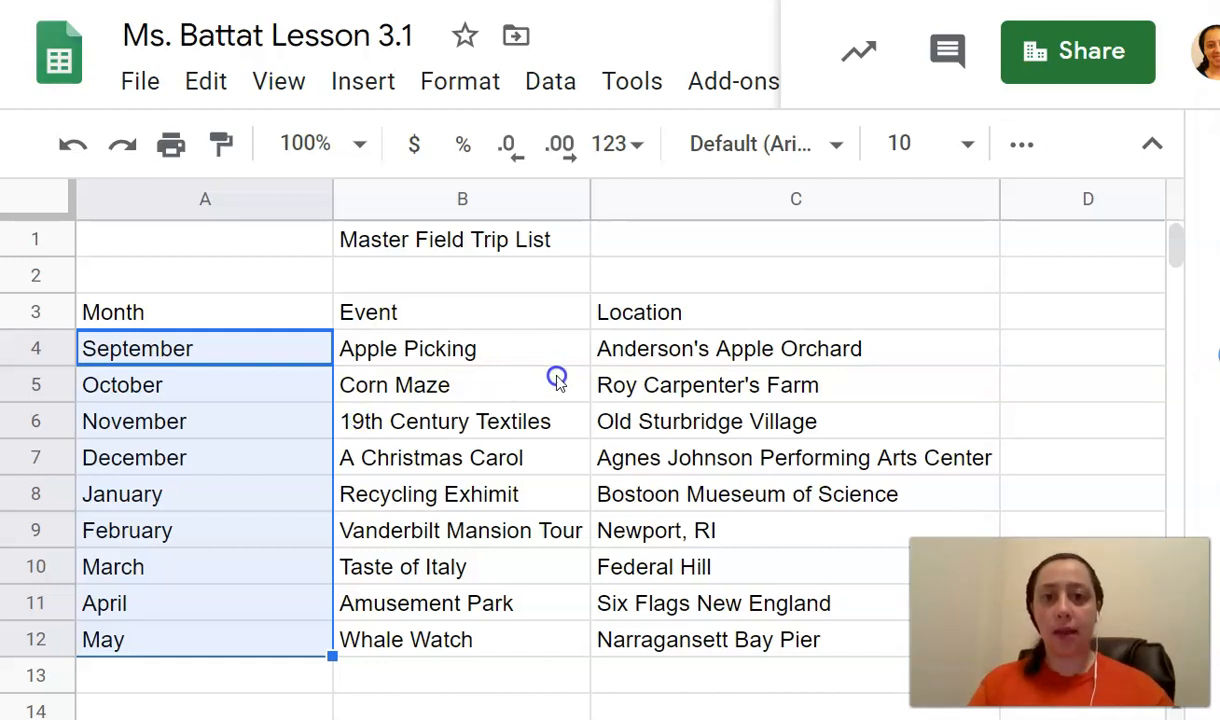
Make the Month, Event and Location headings in row 3 bold.
click(186, 317)
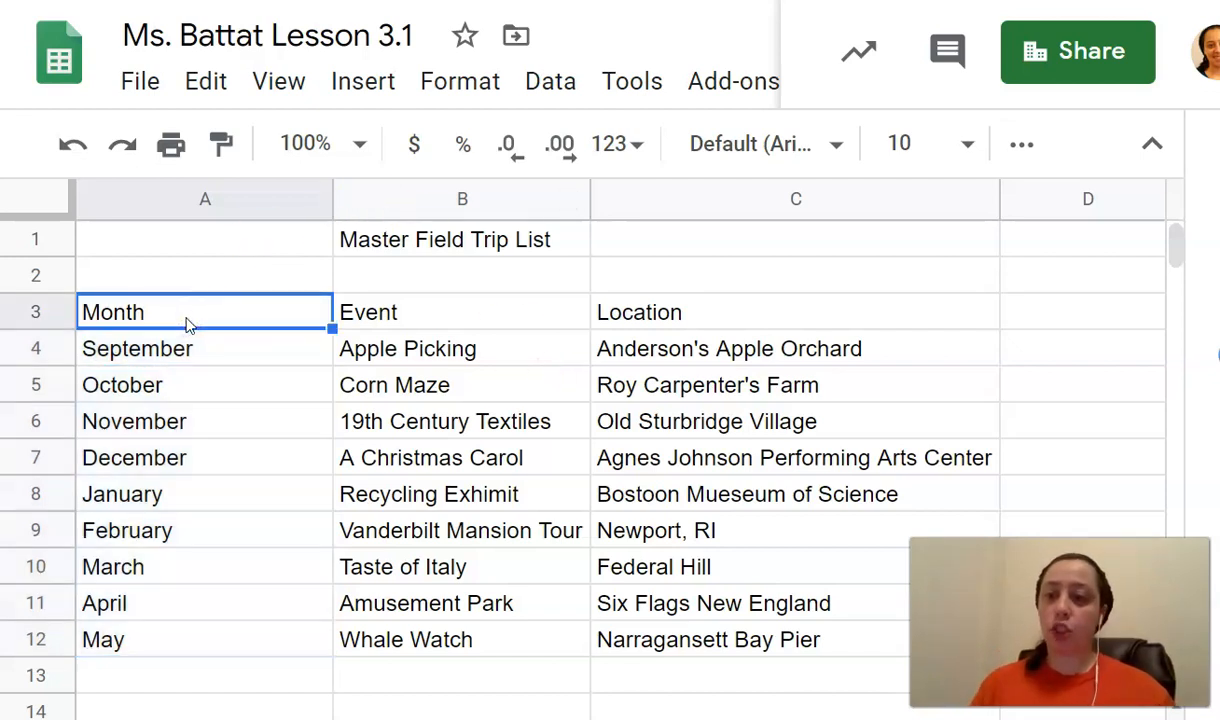
key(shift+Right)
key(shift+Right)
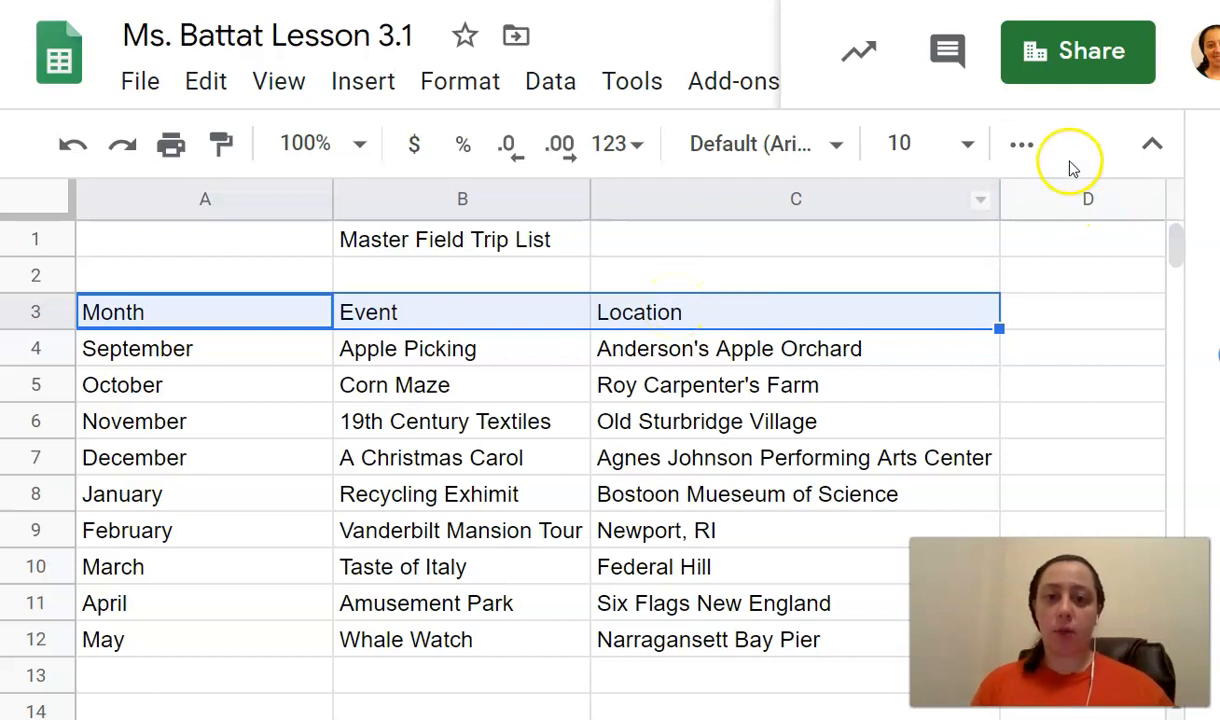
click(1023, 148)
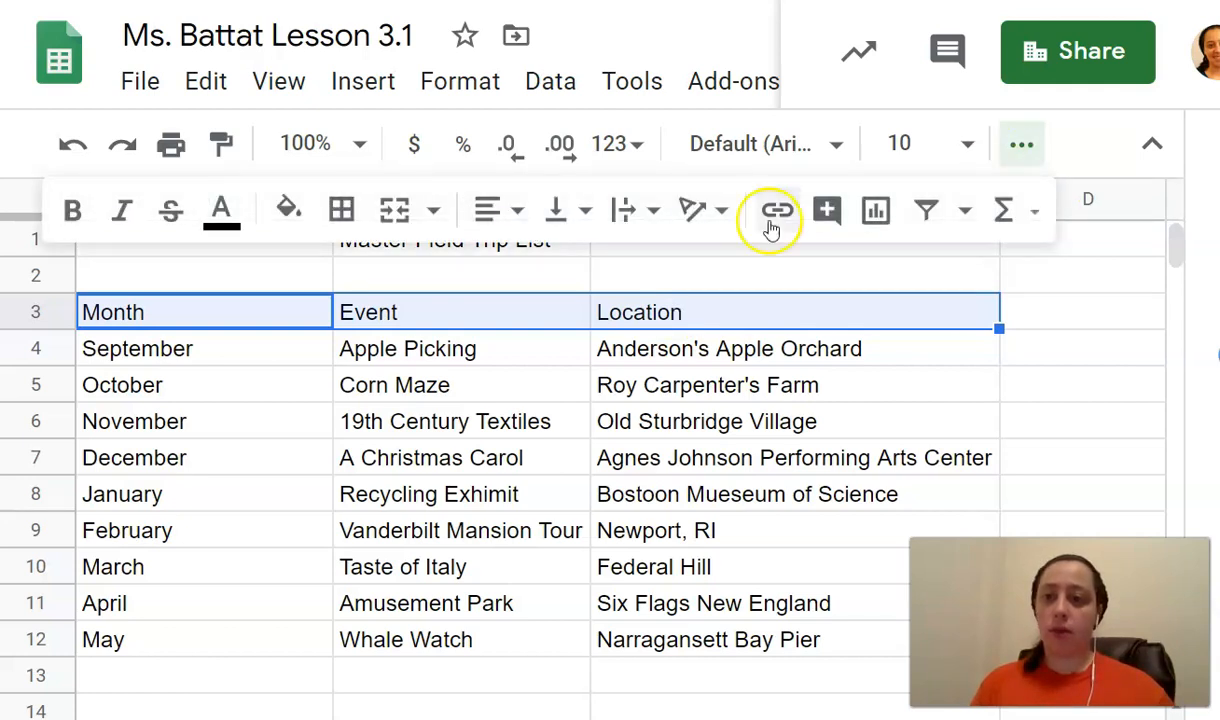
click(72, 212)
click(613, 520)
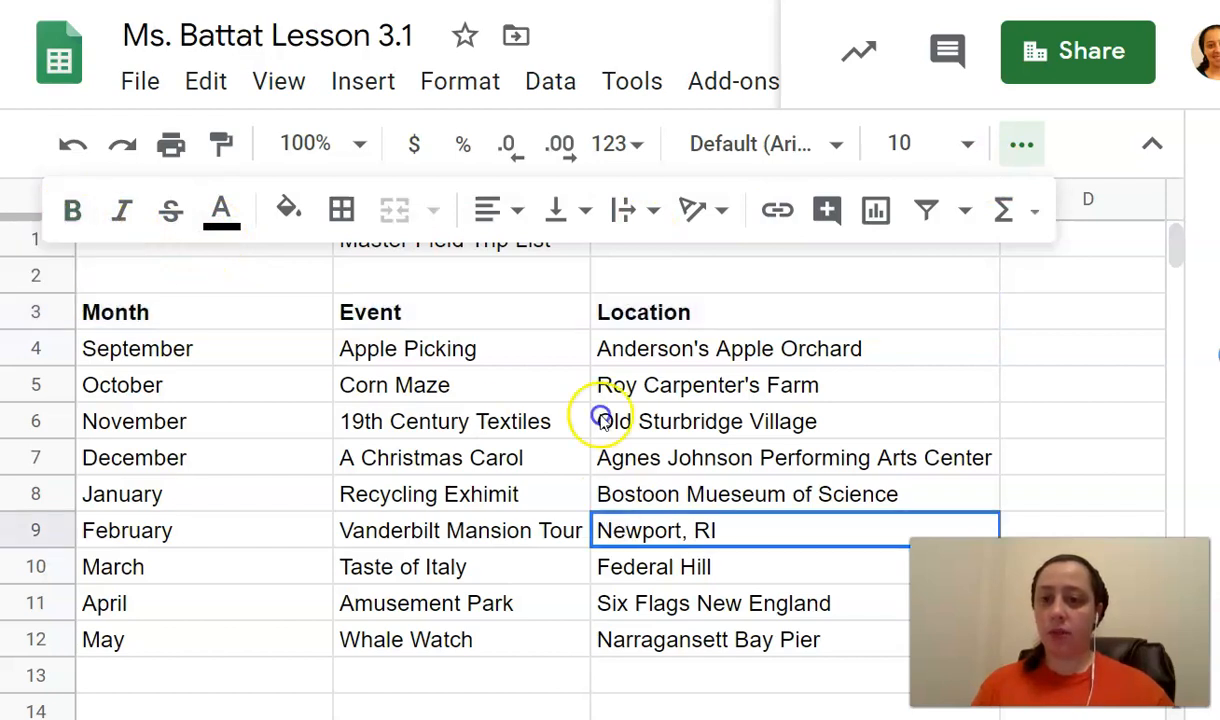
click(1025, 150)
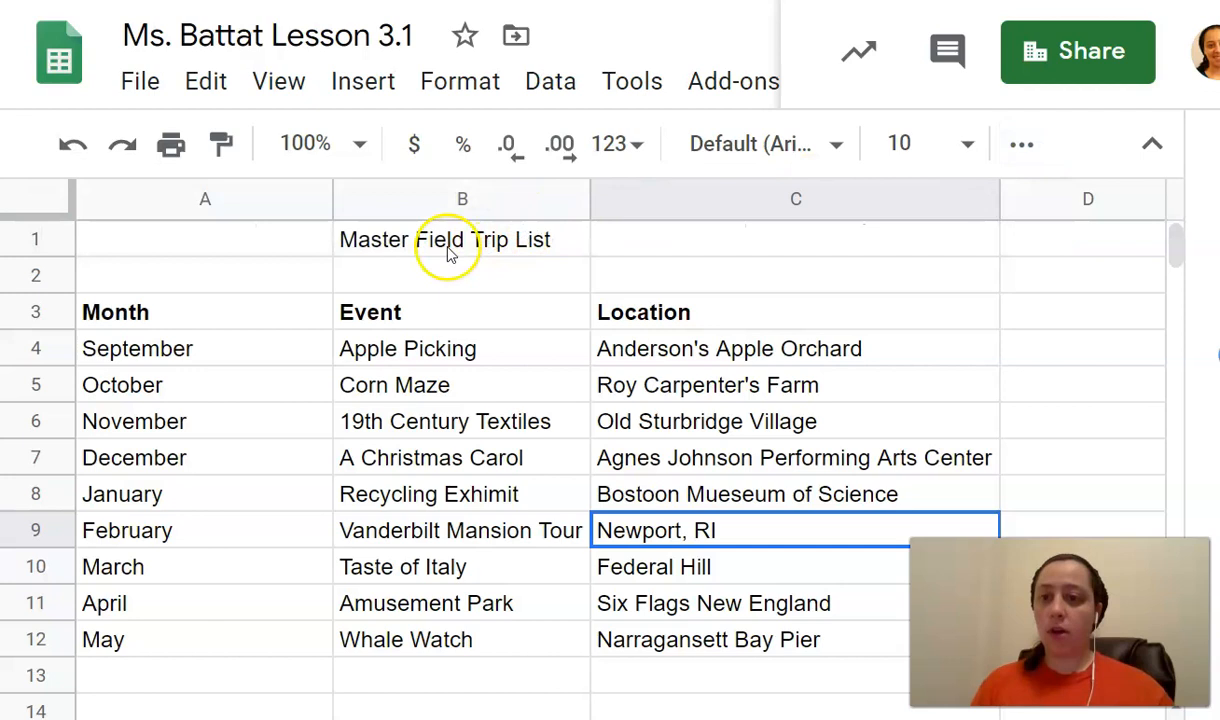
Make the Master Field Trip List title bold and set its font size to 14.
click(449, 254)
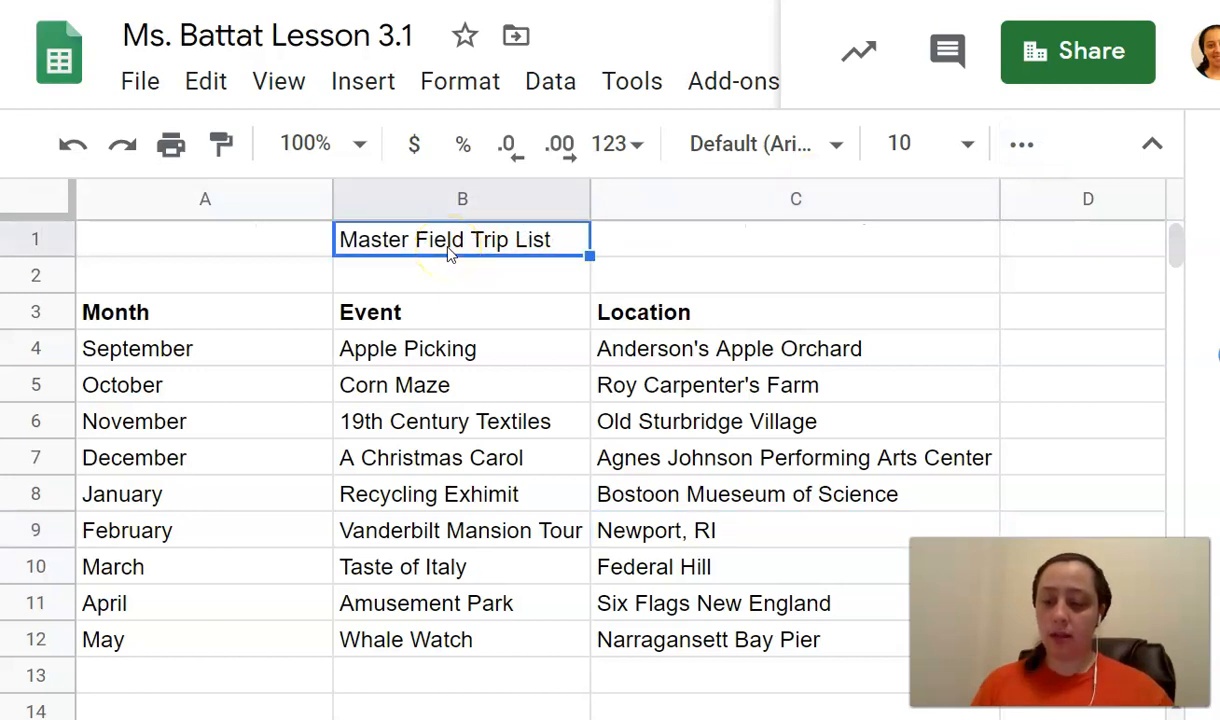
key(ctrl+b)
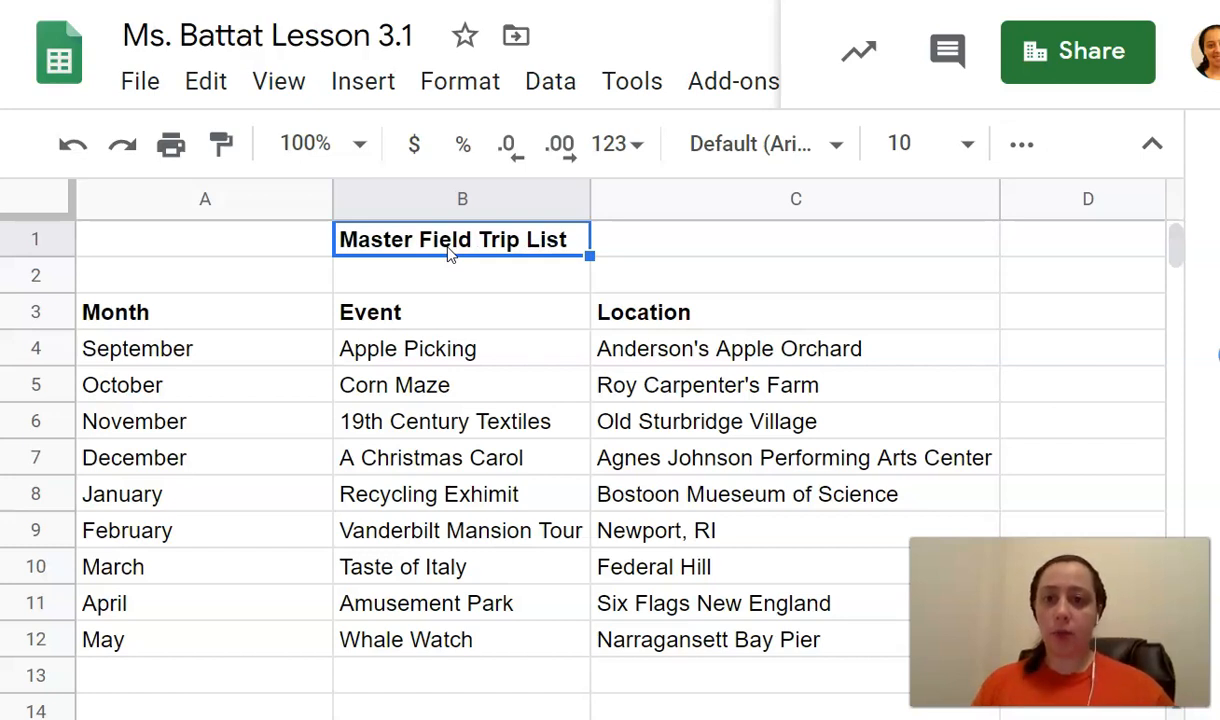
click(403, 253)
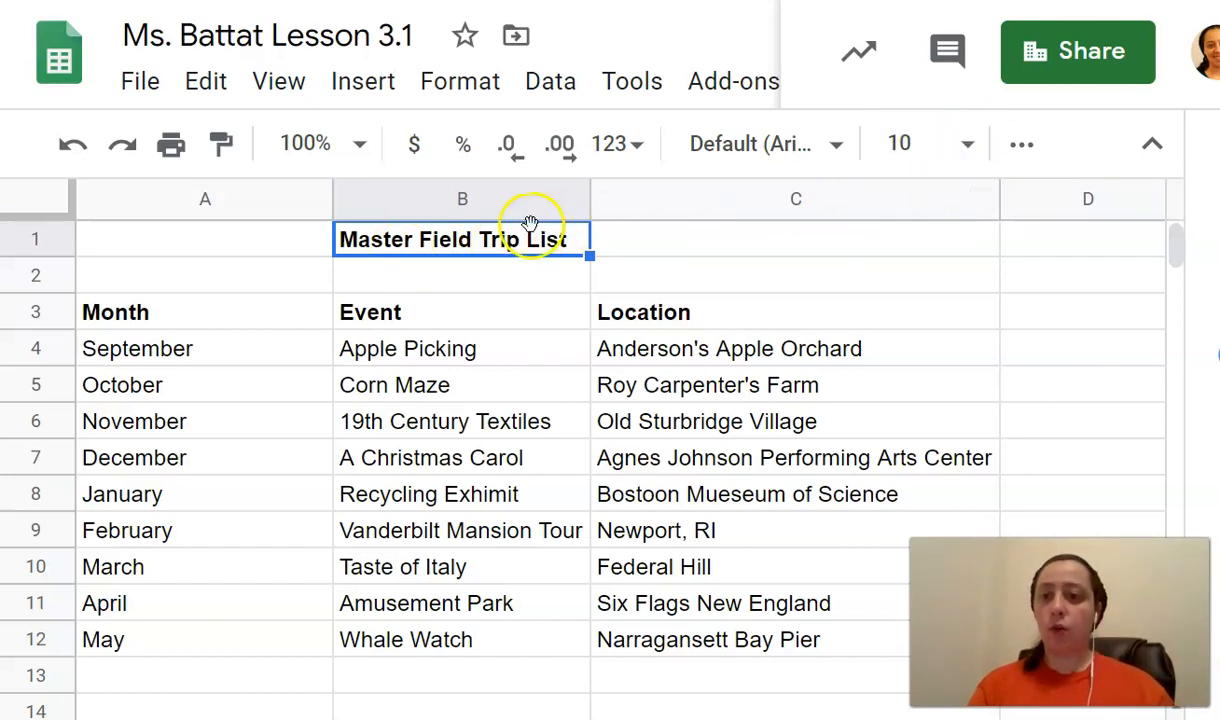
click(969, 148)
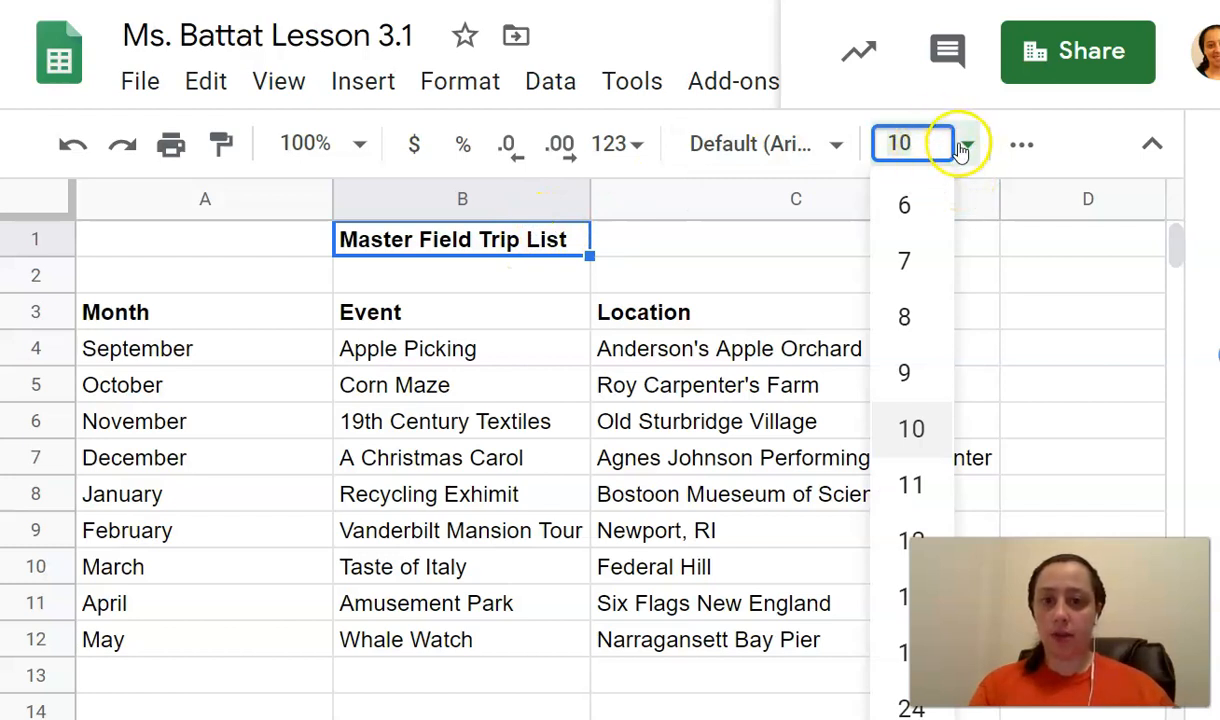
click(900, 598)
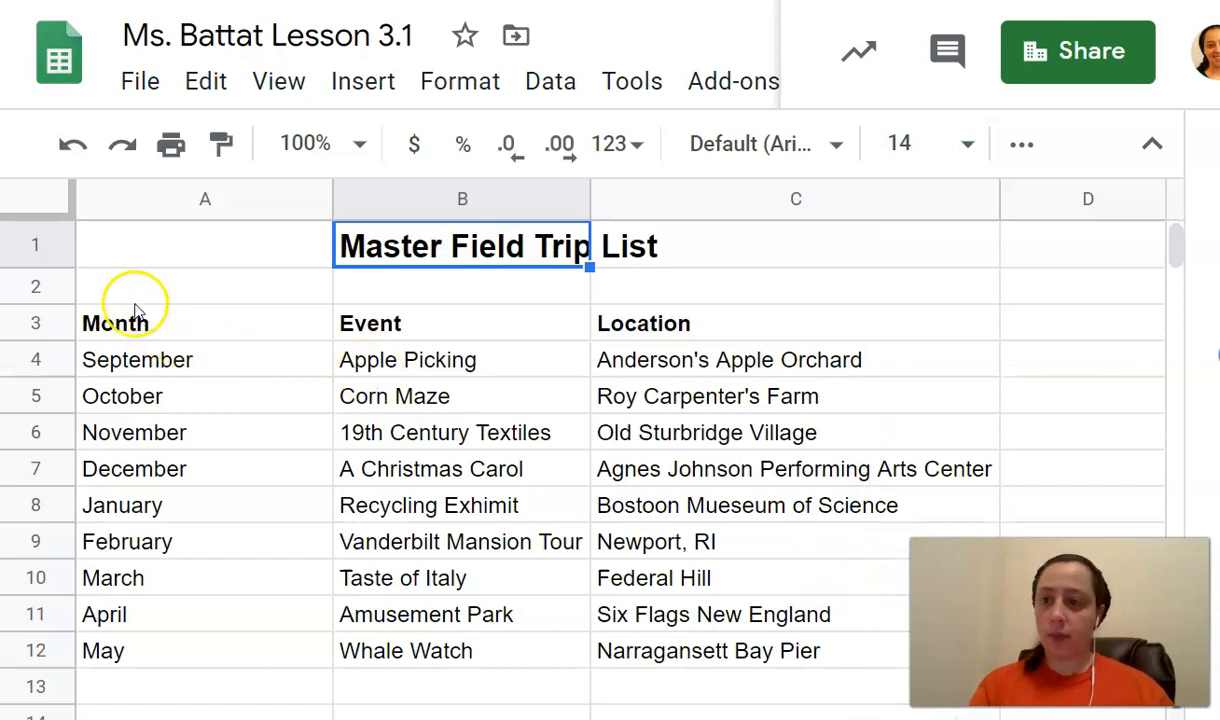
Set the font size of the Month, Event and Location headings to 14.
drag(123, 316, 700, 325)
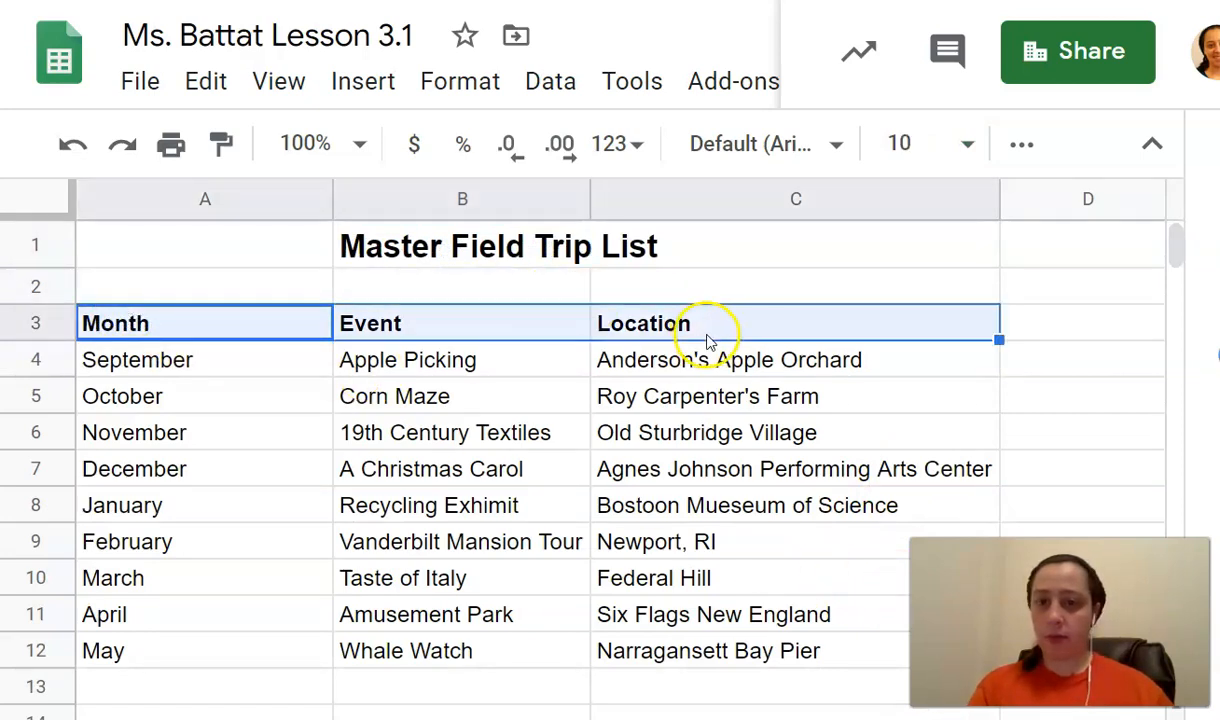
click(970, 148)
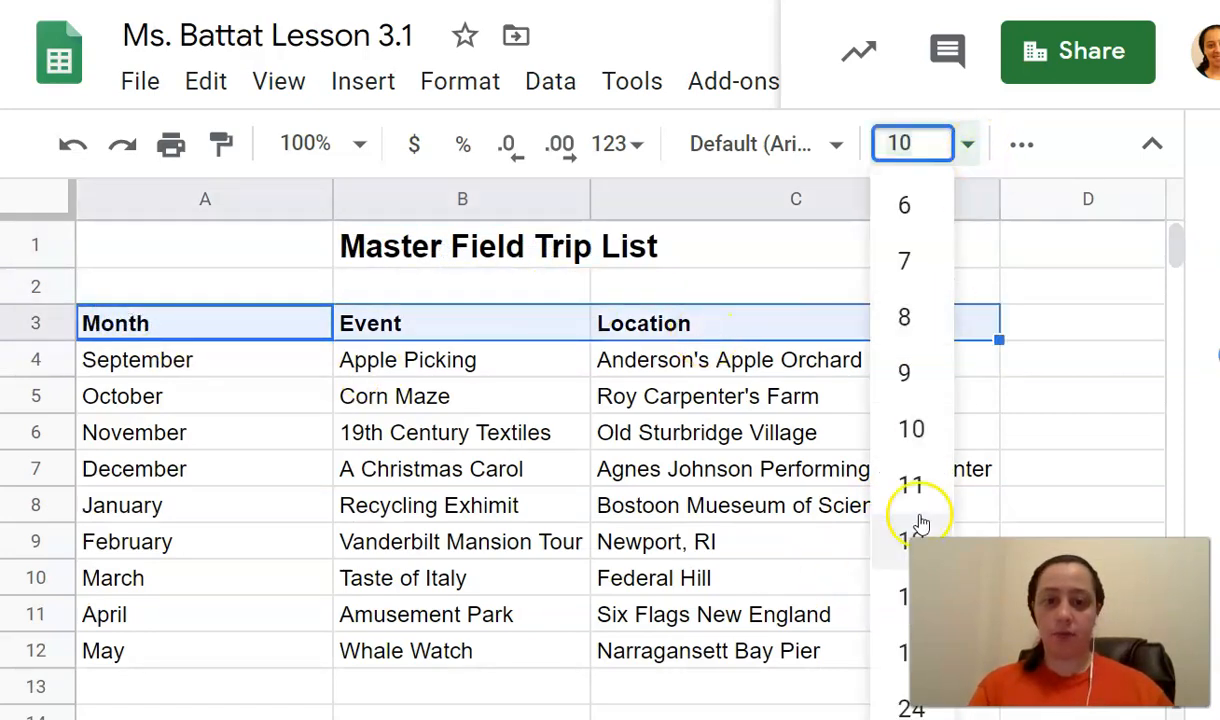
click(898, 602)
click(460, 480)
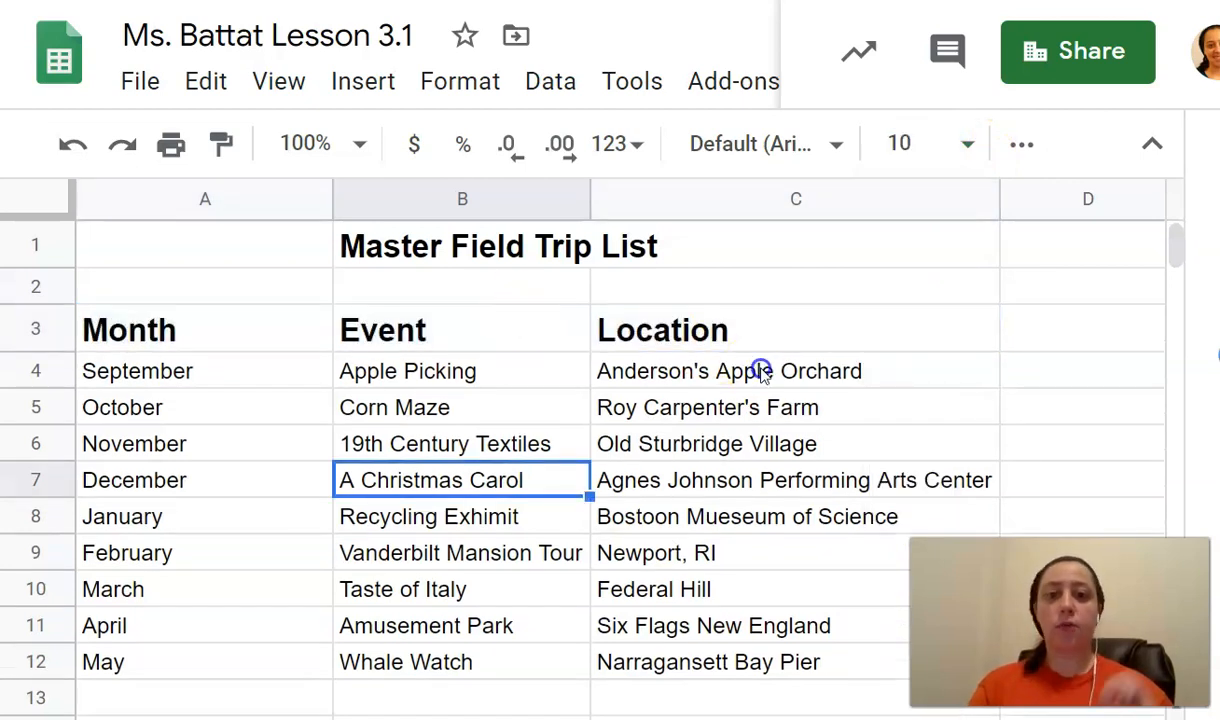
click(688, 384)
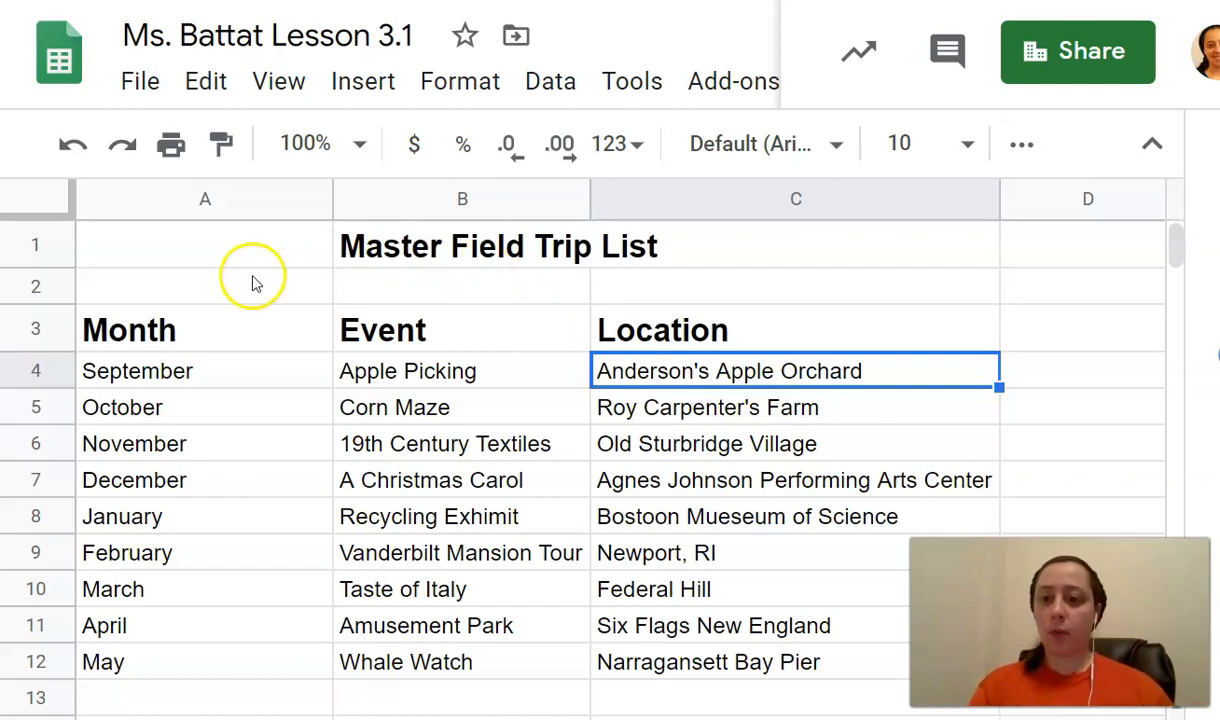
Try center alignment followed by right alignment on the whole list in A1:C12.
drag(226, 264, 766, 667)
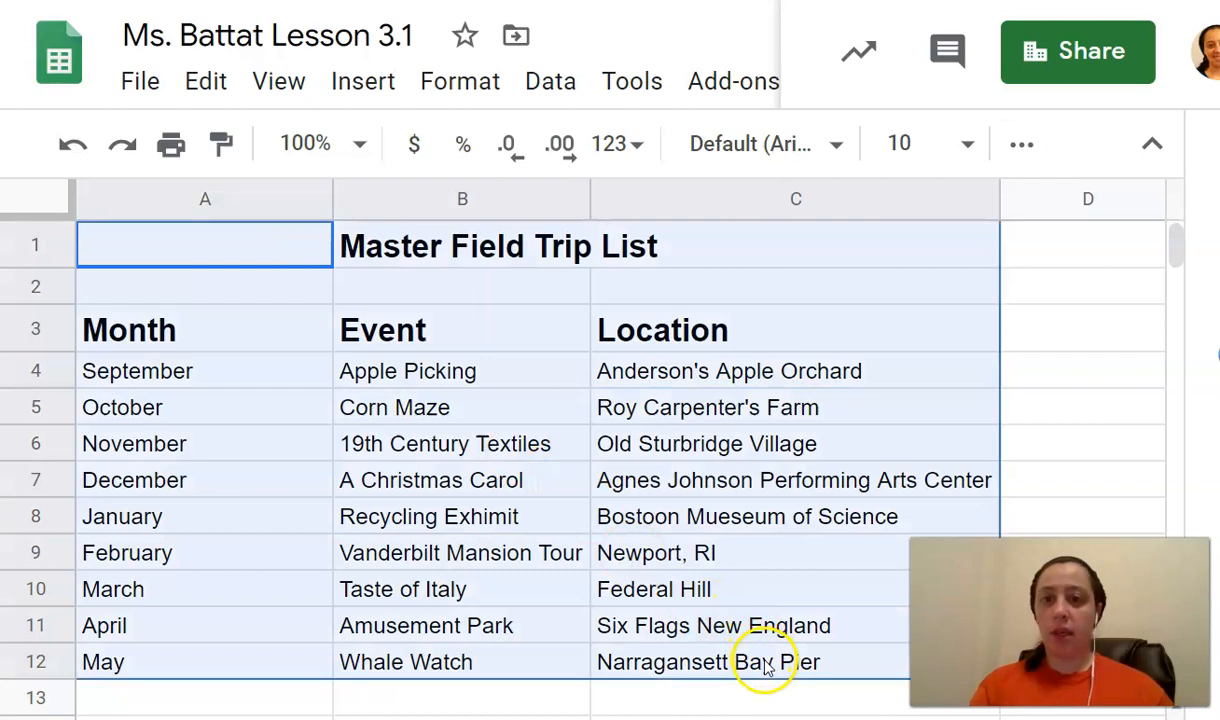
click(1021, 145)
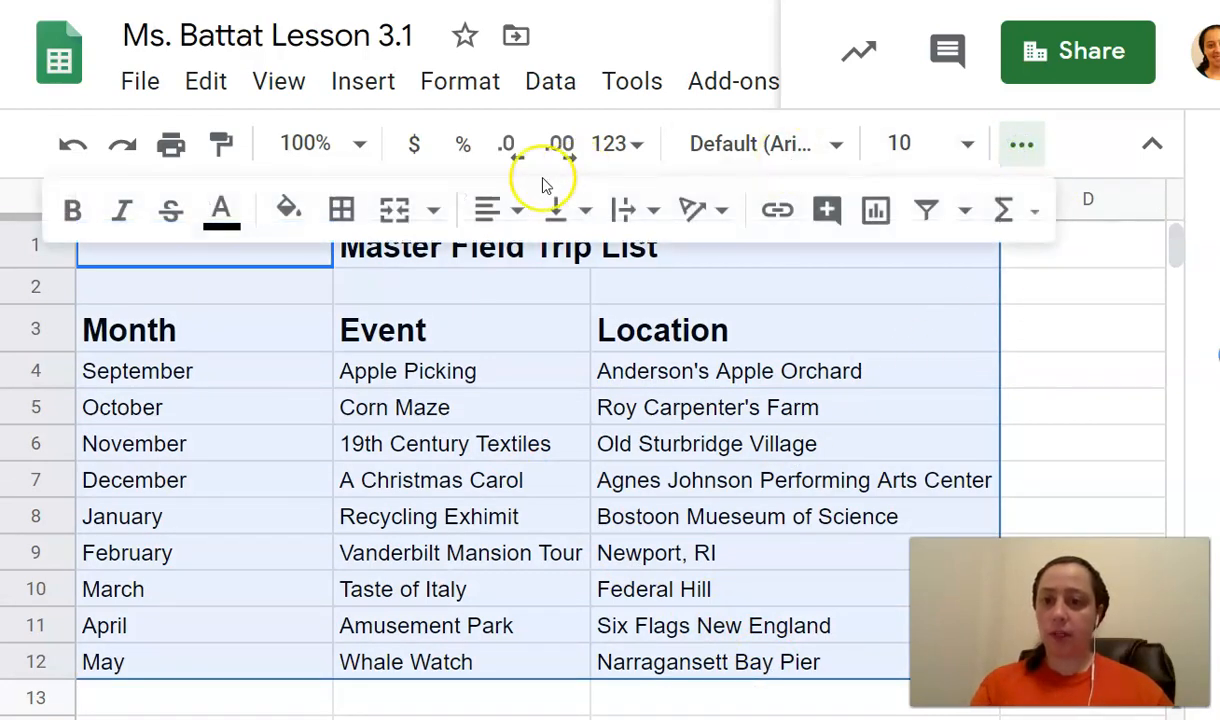
click(503, 210)
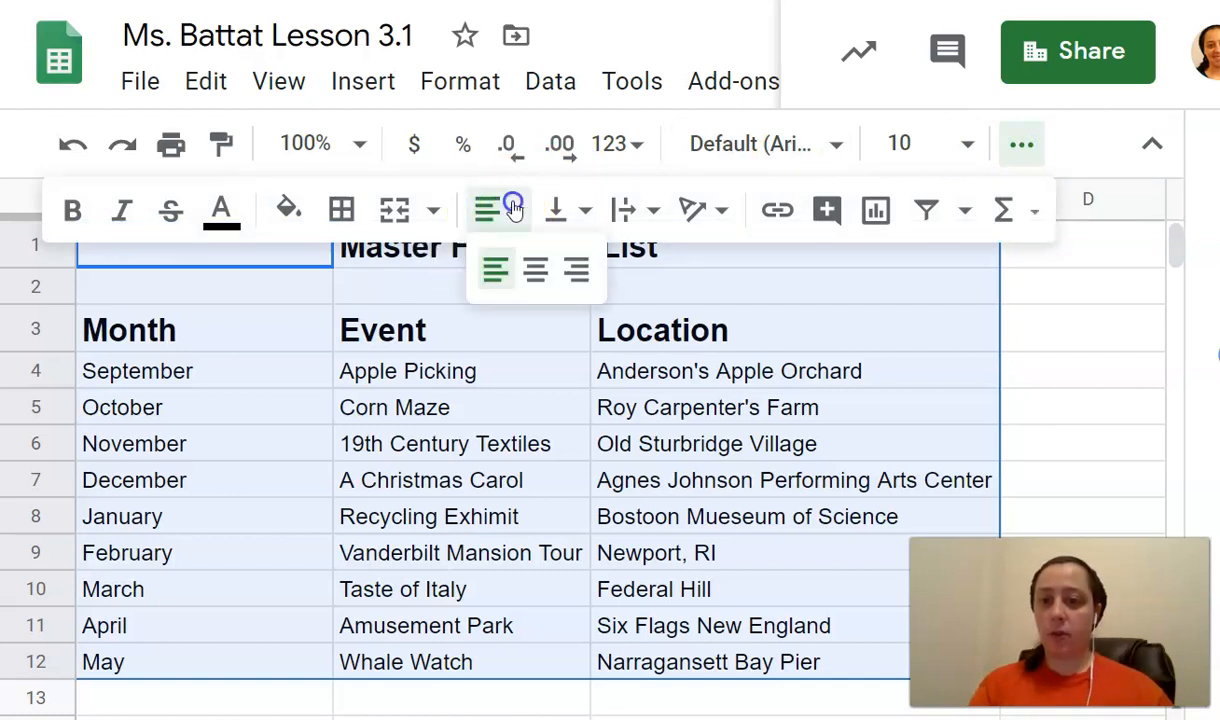
click(533, 274)
click(494, 209)
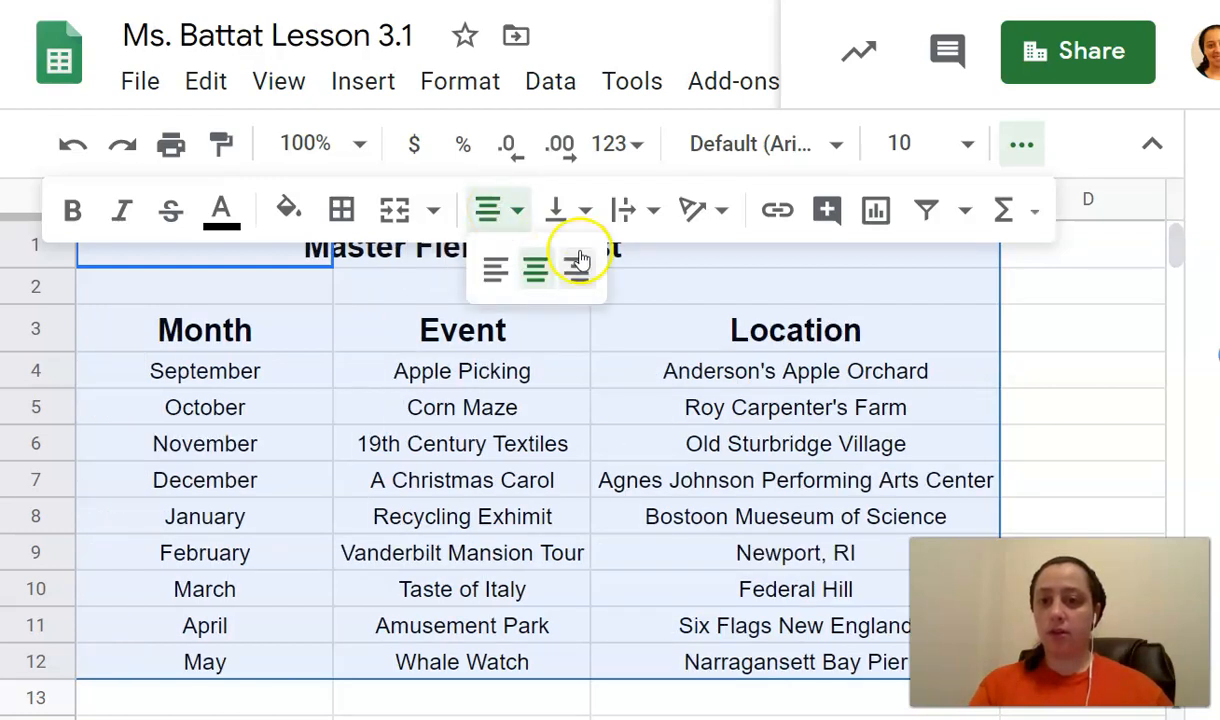
click(580, 264)
Center the text of the whole list in A1:C12, and undo and redo that alignment once.
click(172, 226)
drag(172, 238, 748, 660)
key(ctrl+shift+e)
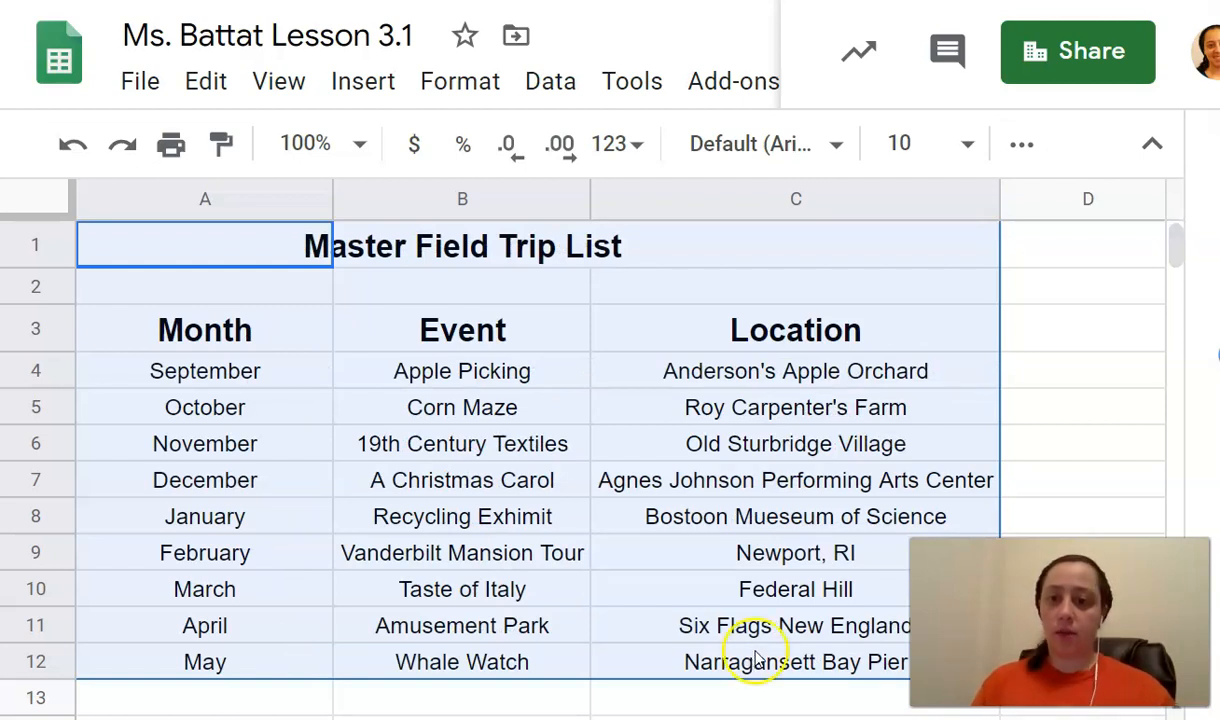
click(858, 624)
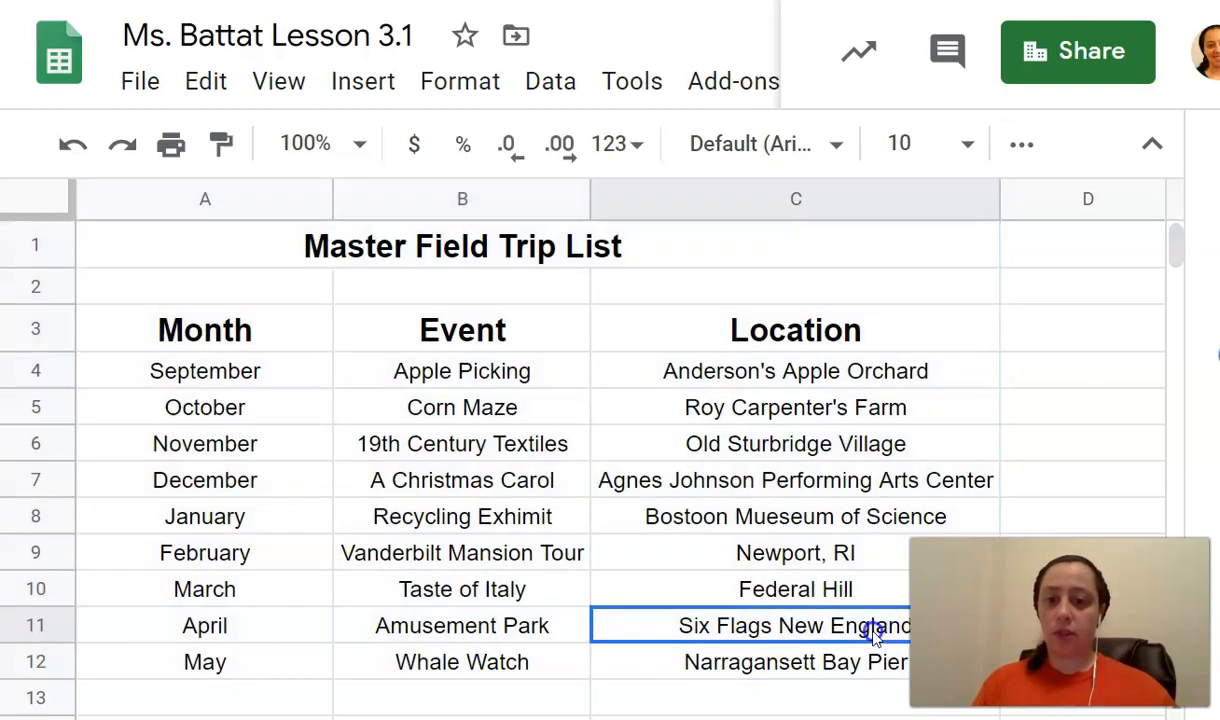
key(ctrl+z)
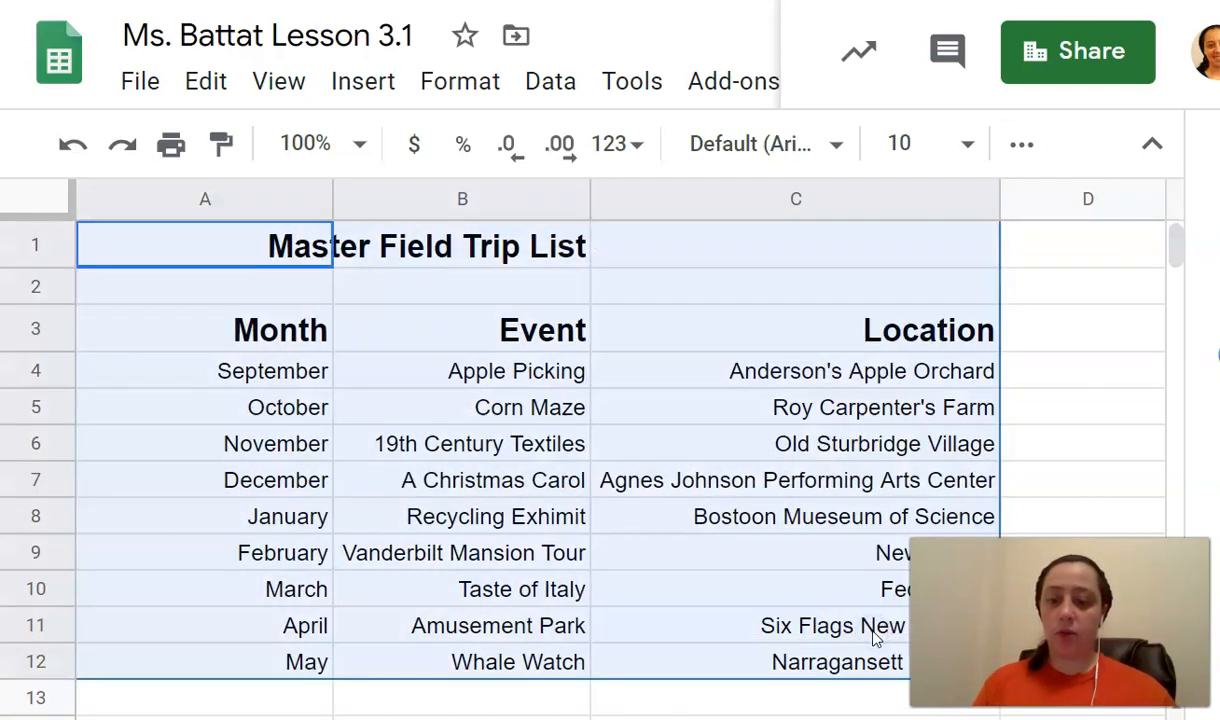
key(ctrl+y)
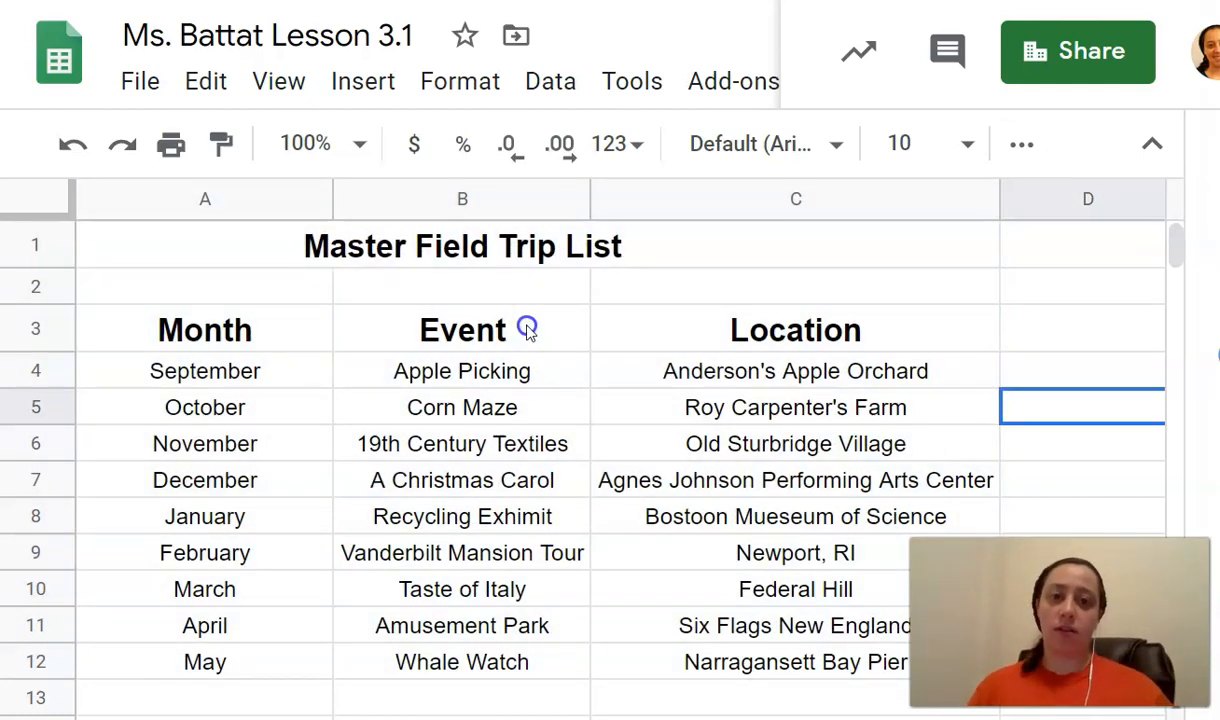
Open the spreadsheet's sharing settings and copy its shareable link.
click(1072, 55)
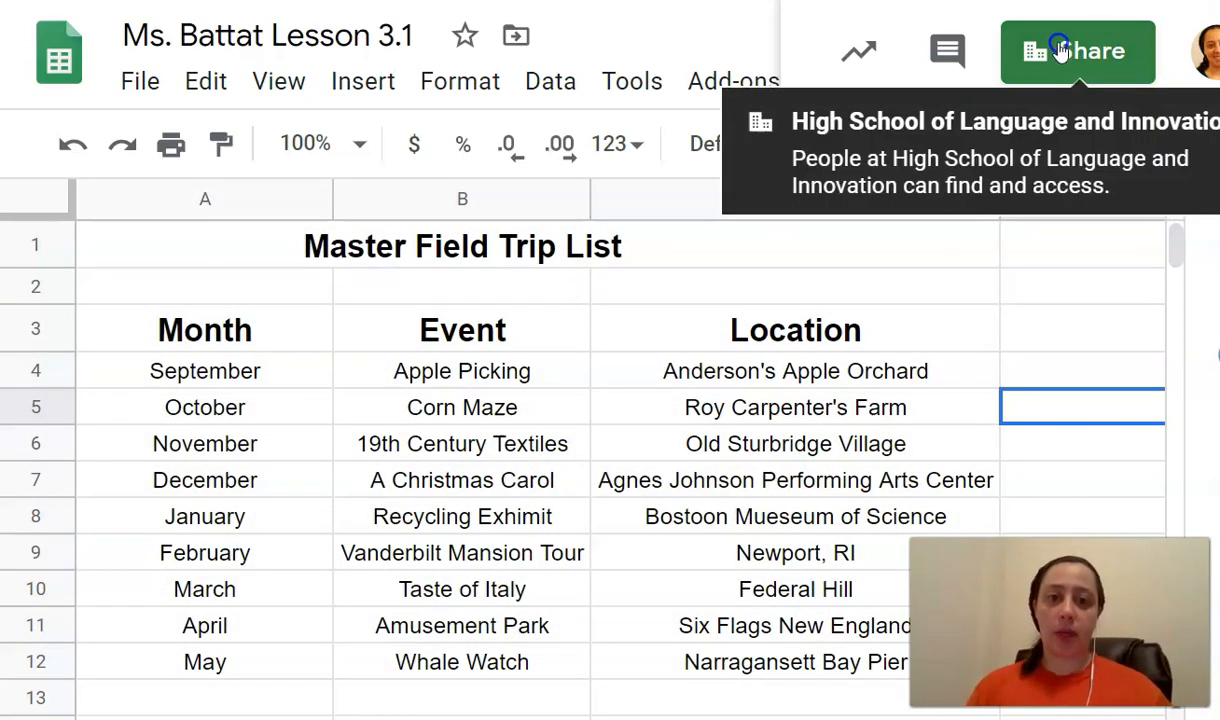
click(1060, 50)
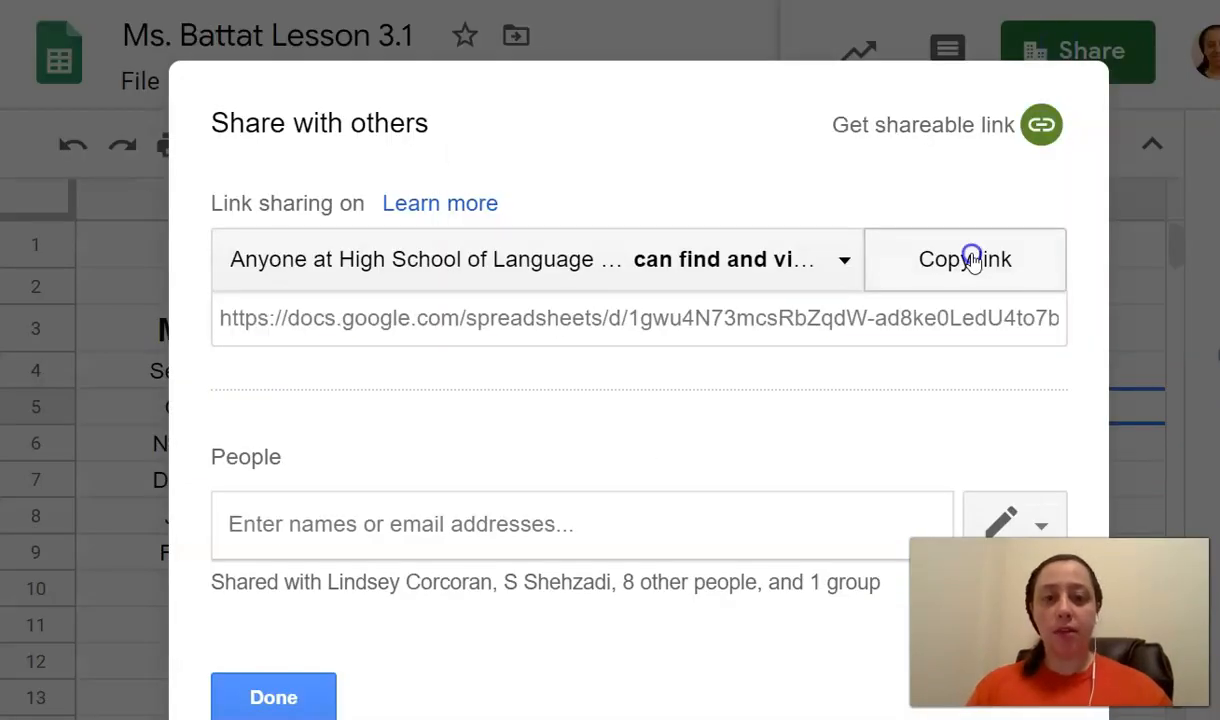
click(972, 260)
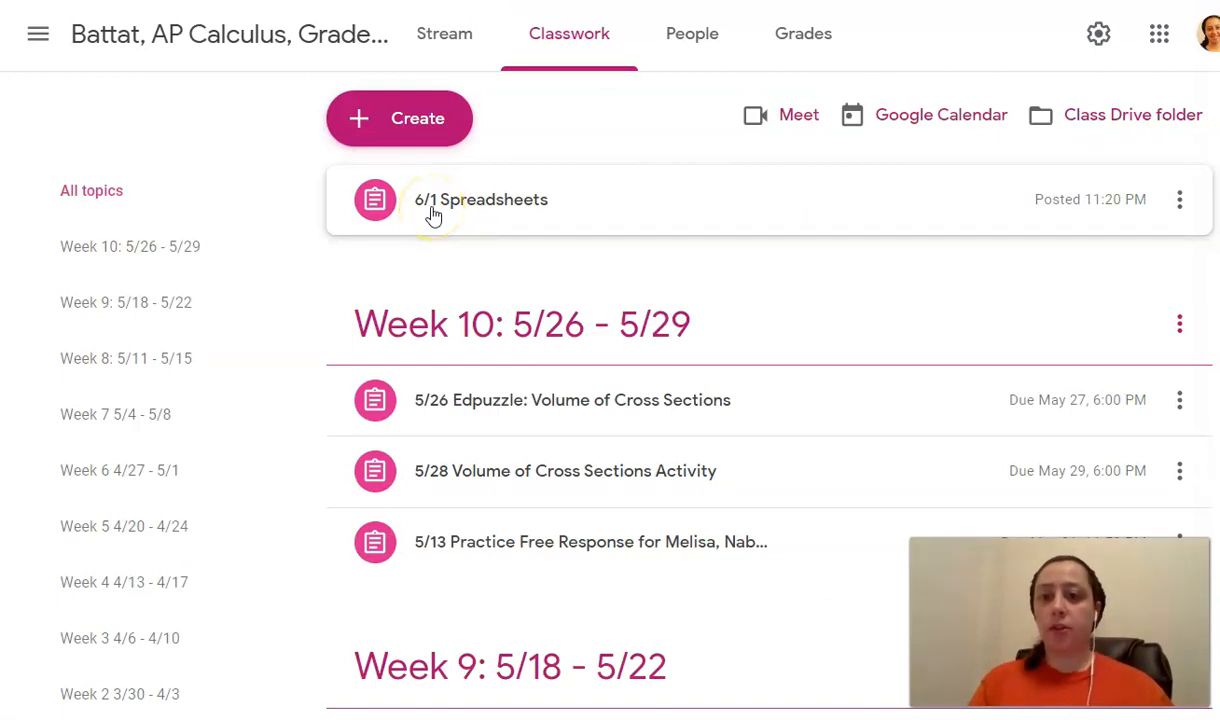
In Google Classroom, expand the 6/1 Spreadsheets assignment and go to the Vocabulary Assignment of the Algebra 1, Grade 11&12 class.
click(433, 216)
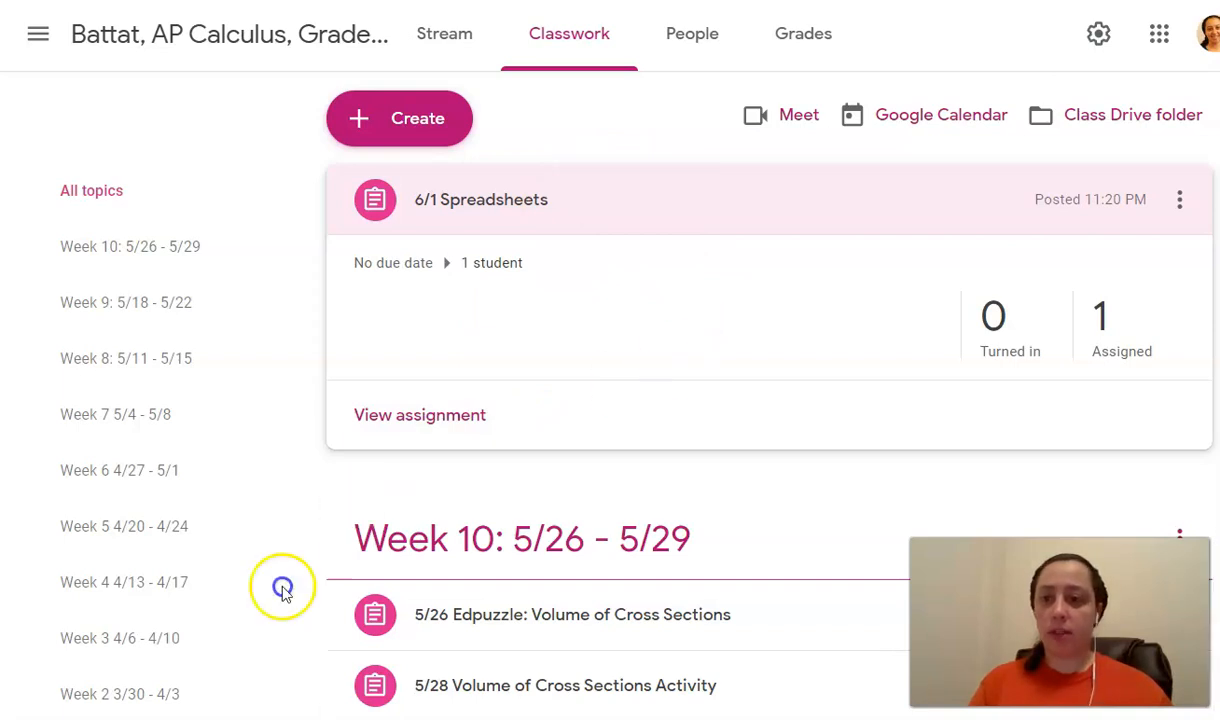
click(38, 34)
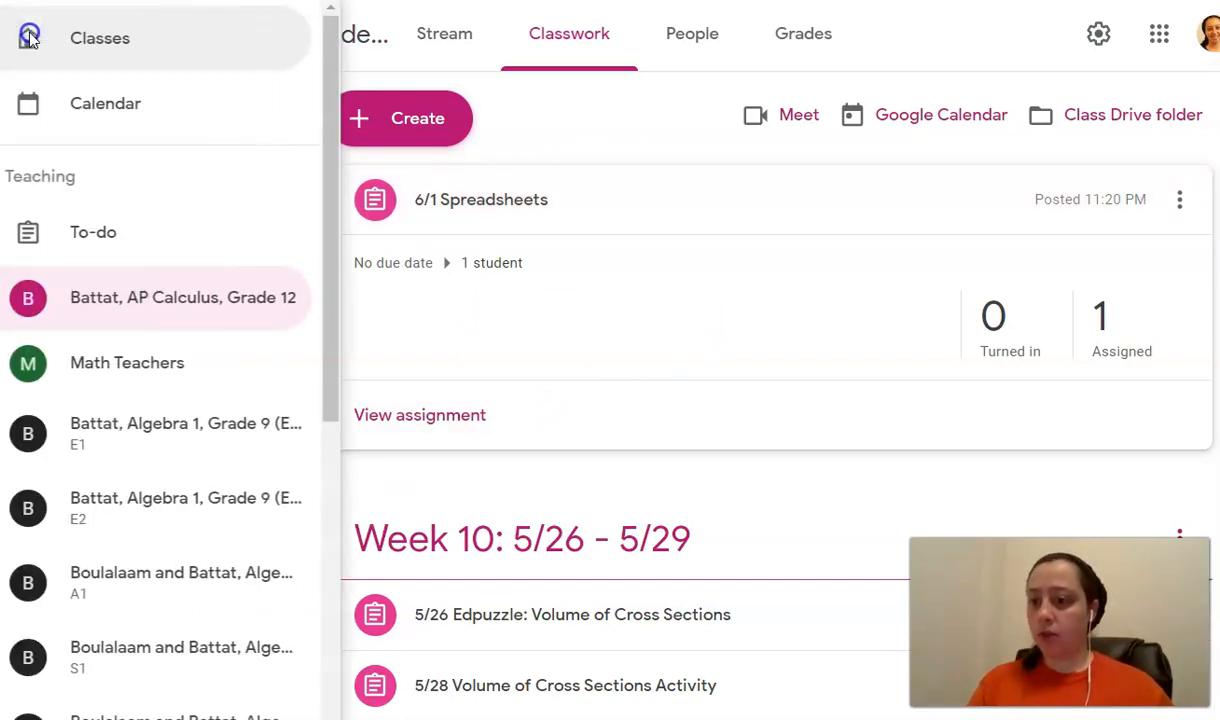
scroll(238, 460, down, 5)
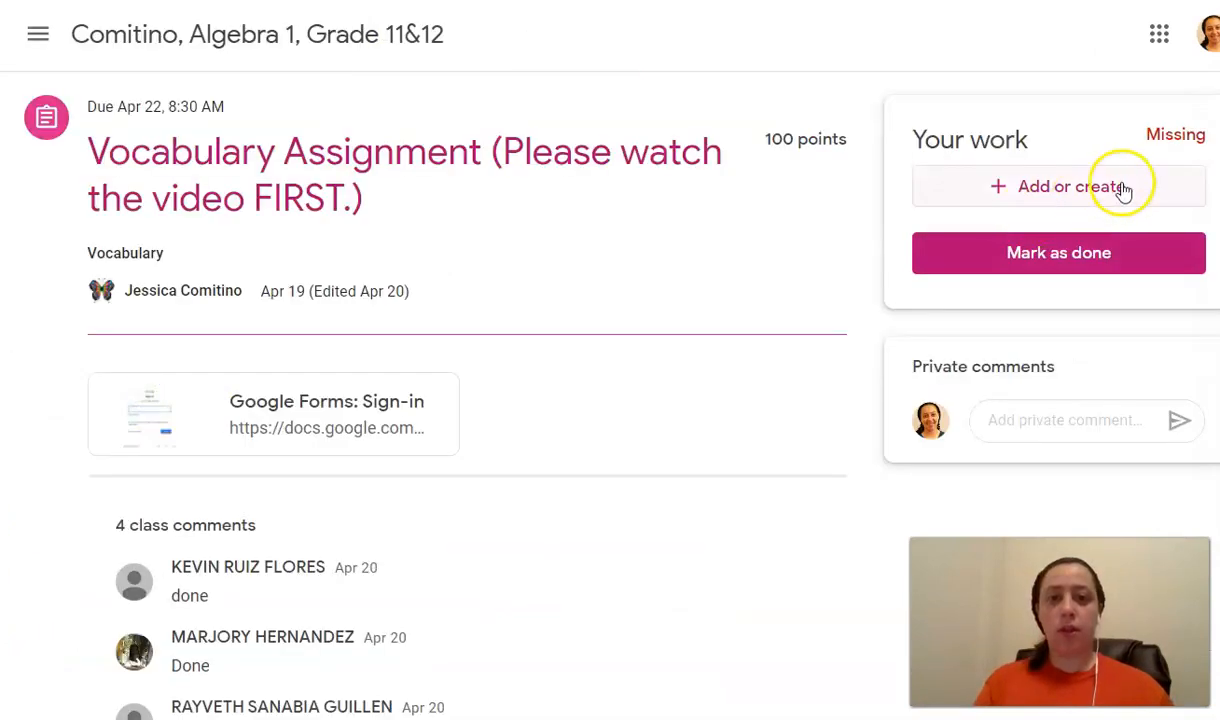
Attach the copied Lesson 3.1 spreadsheet link to your work for the Vocabulary Assignment.
click(1121, 188)
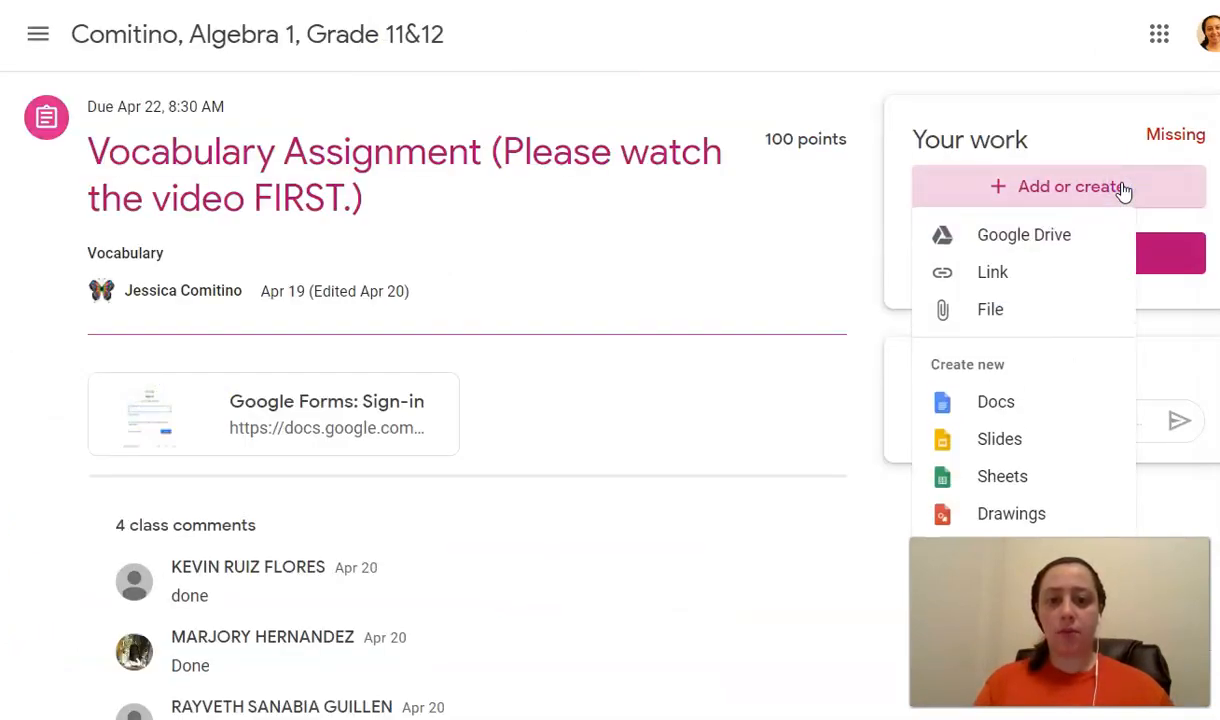
click(1022, 276)
click(592, 426)
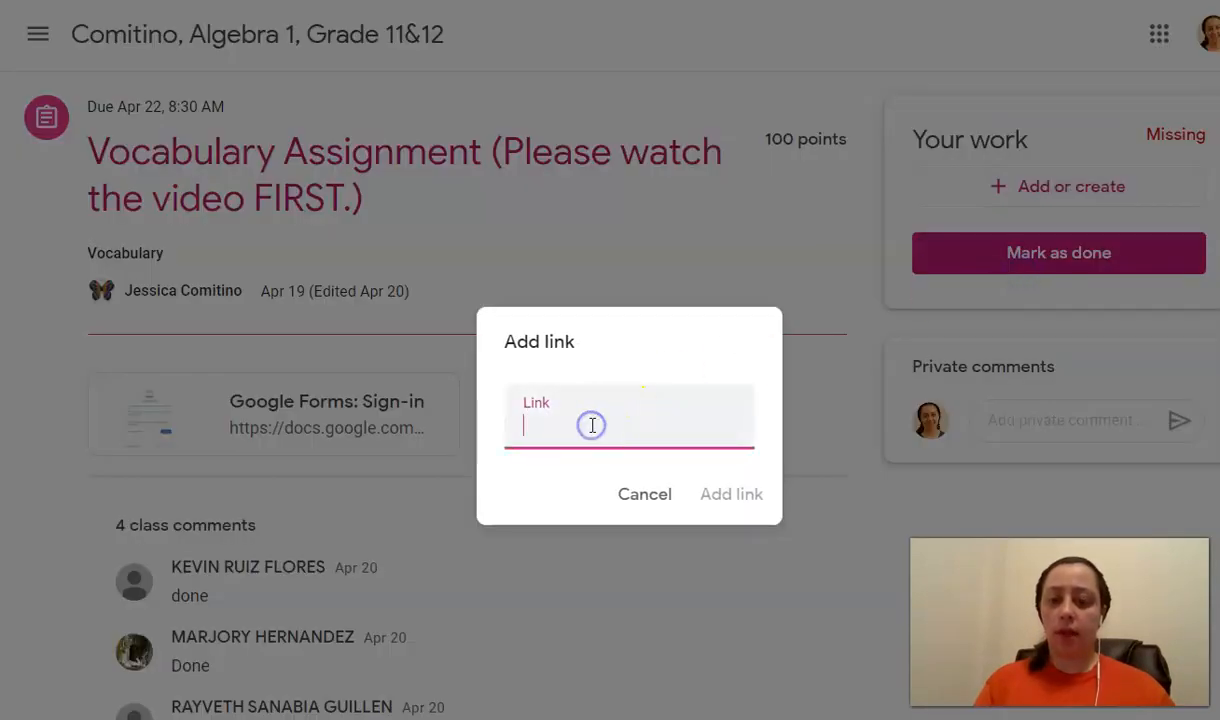
key(ctrl+v)
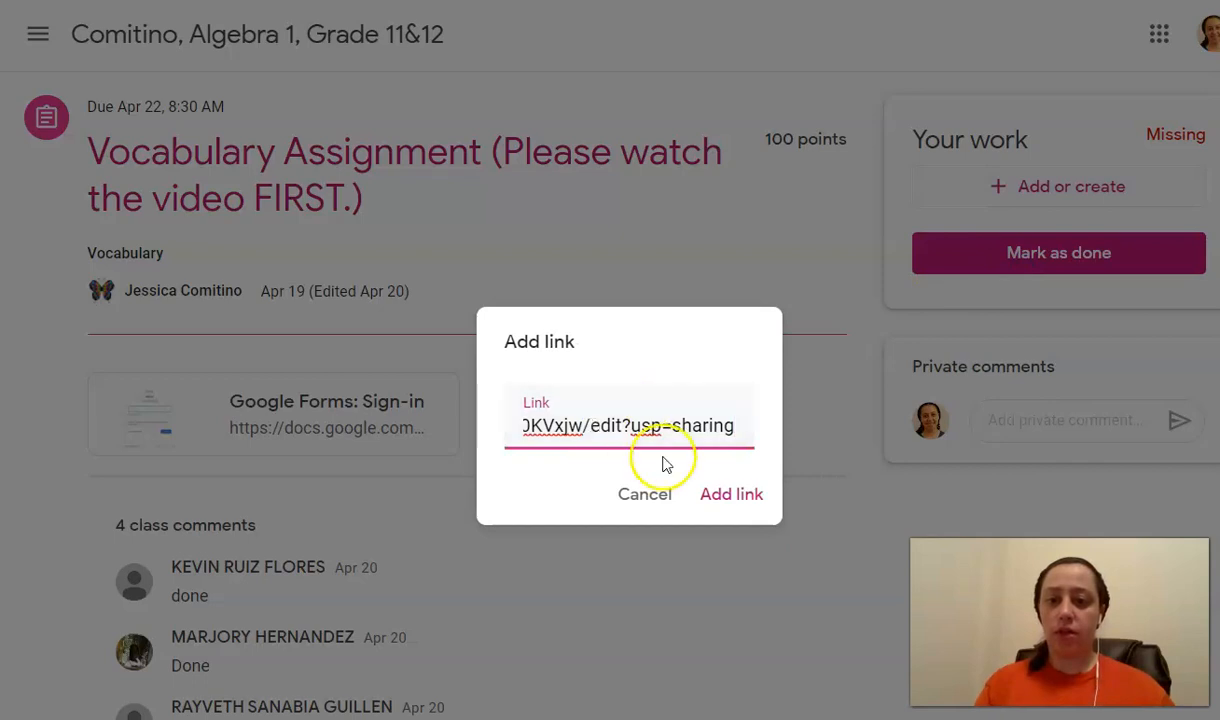
click(738, 506)
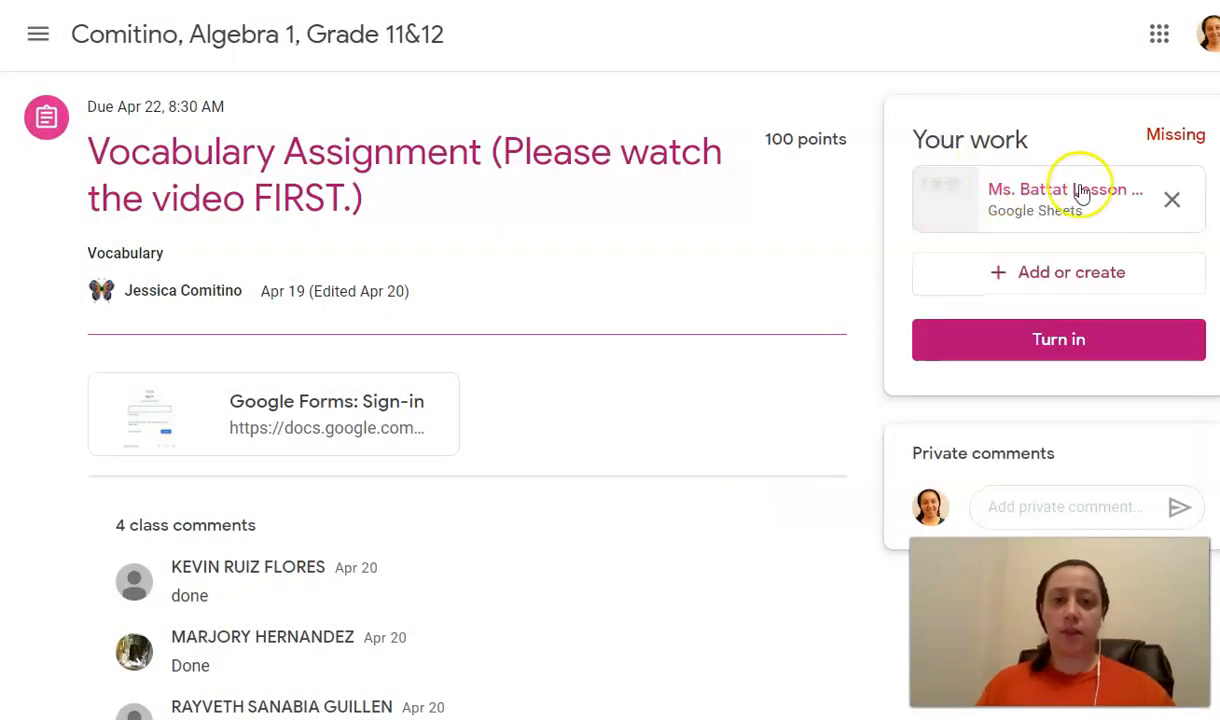
Add the Lesson 3.1 spreadsheet to your work from the recent Google Drive files.
click(999, 274)
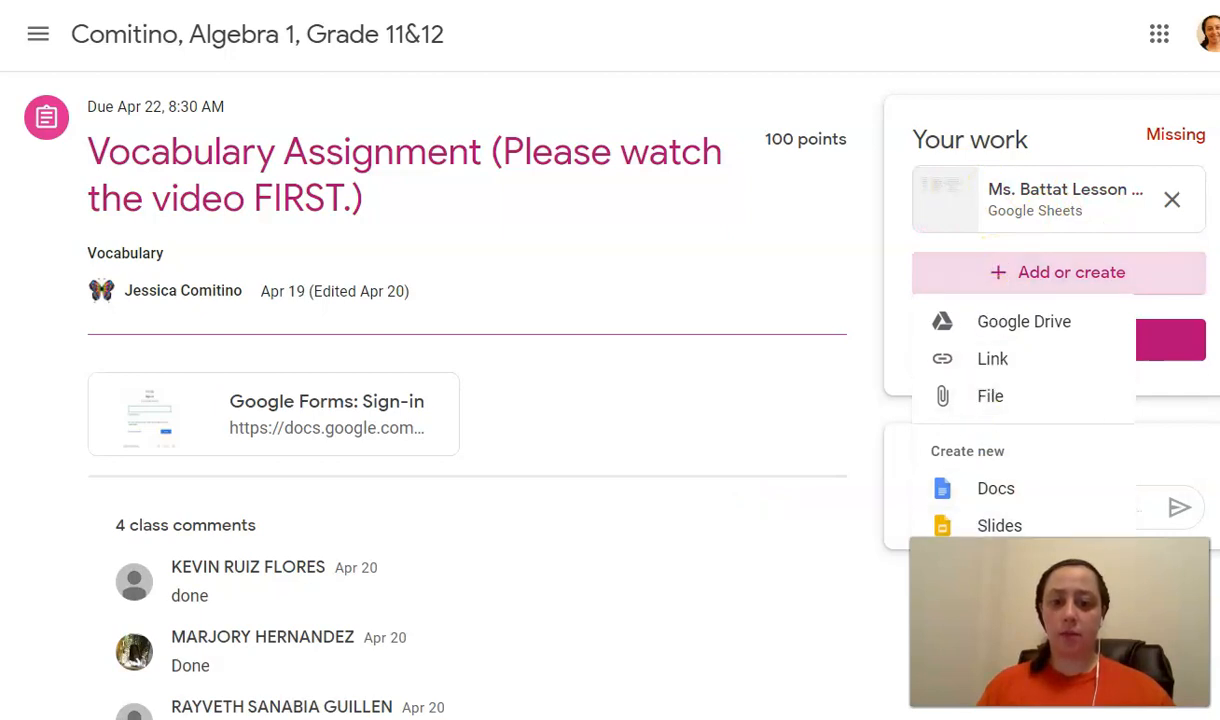
click(997, 328)
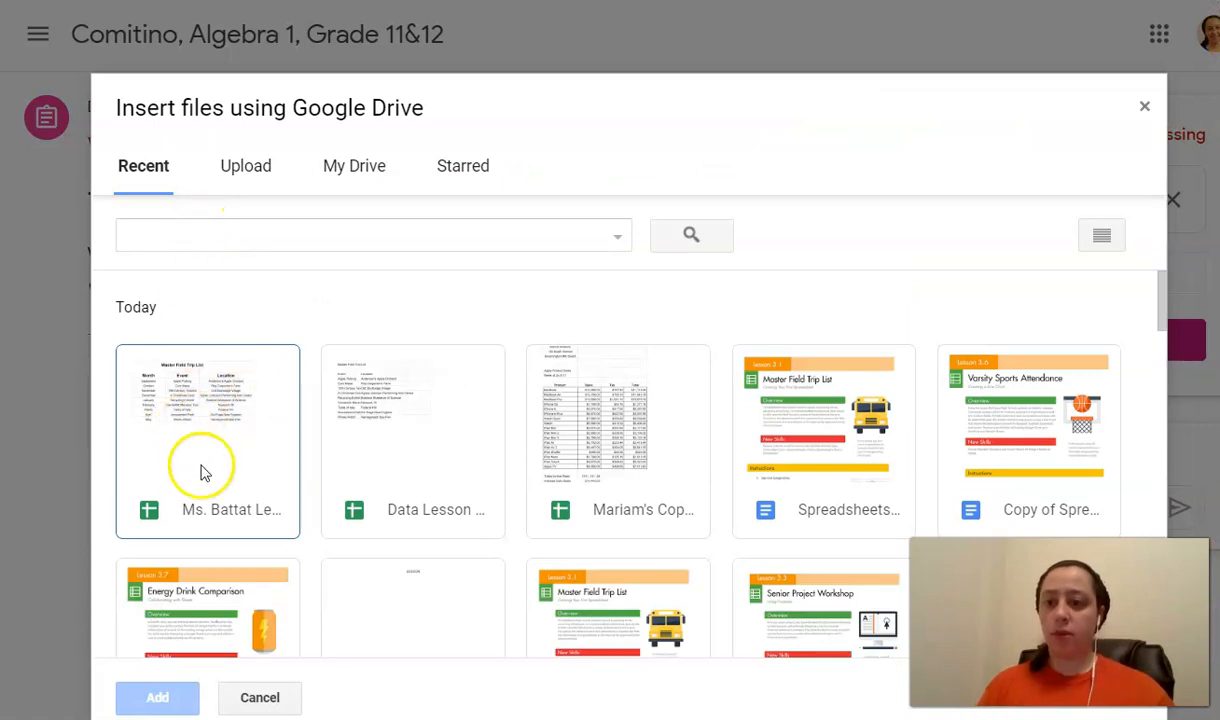
double_click(200, 472)
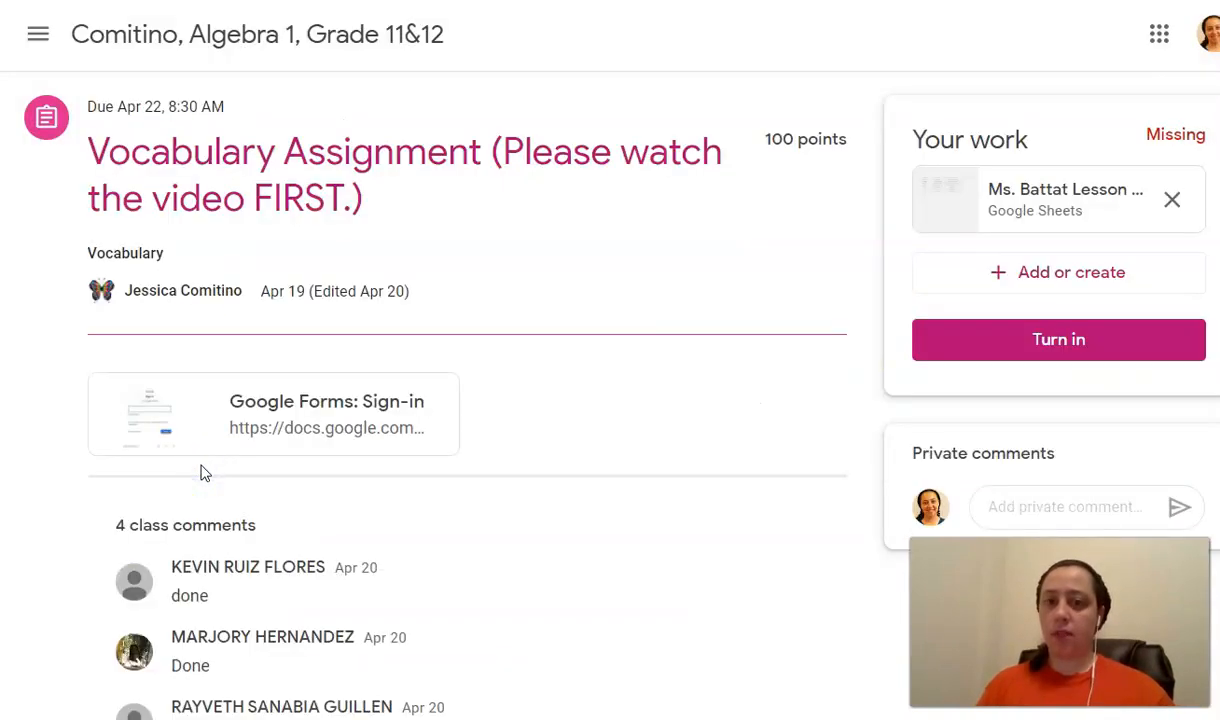